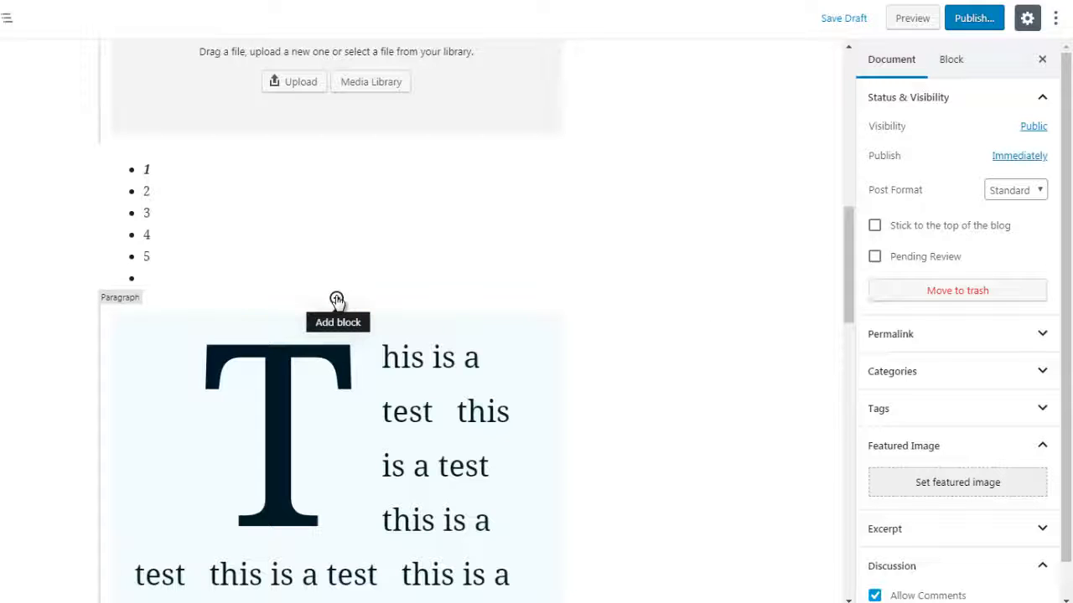
# Insert a Code block from the Formatting category between the bulleted list and the drop-cap paragraph
pyautogui.click(336, 300)
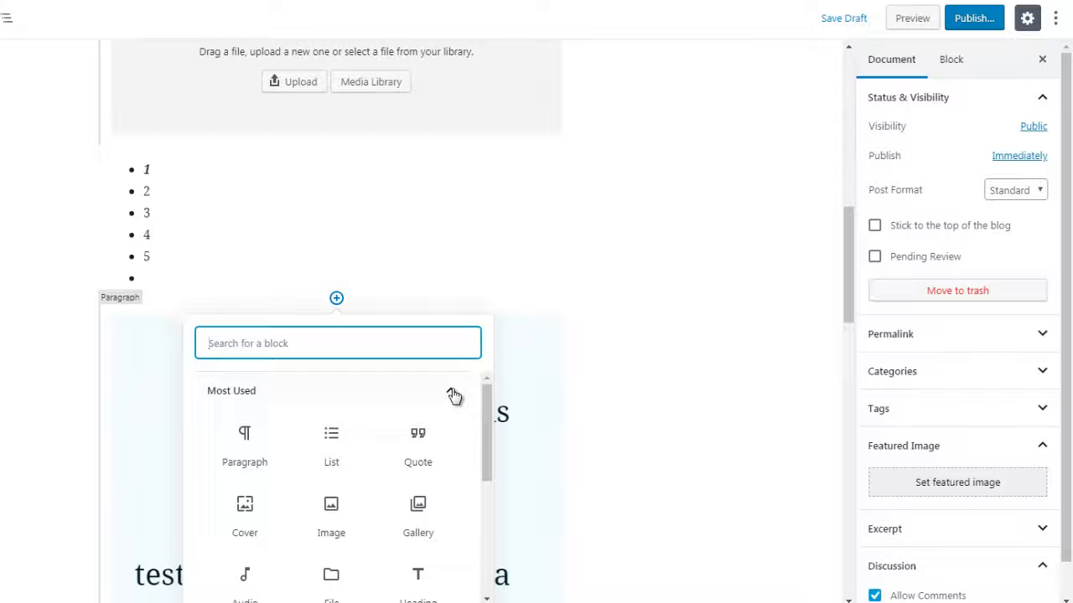
pyautogui.click(453, 395)
pyautogui.scroll(-1, 484, 422)
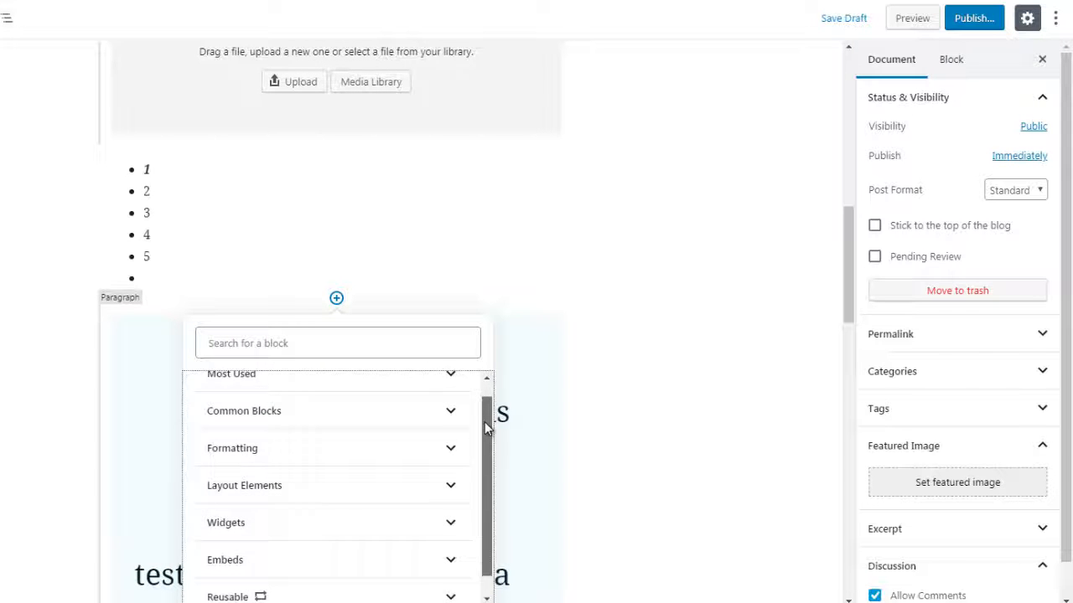
pyautogui.click(442, 444)
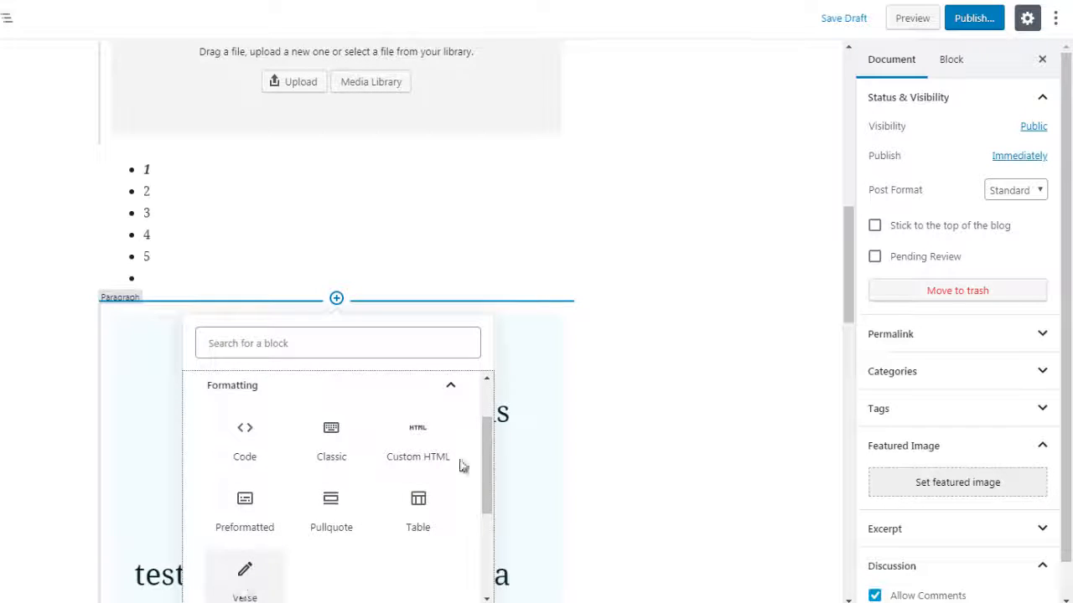
pyautogui.moveTo(484, 456); pyautogui.dragTo(485, 458)
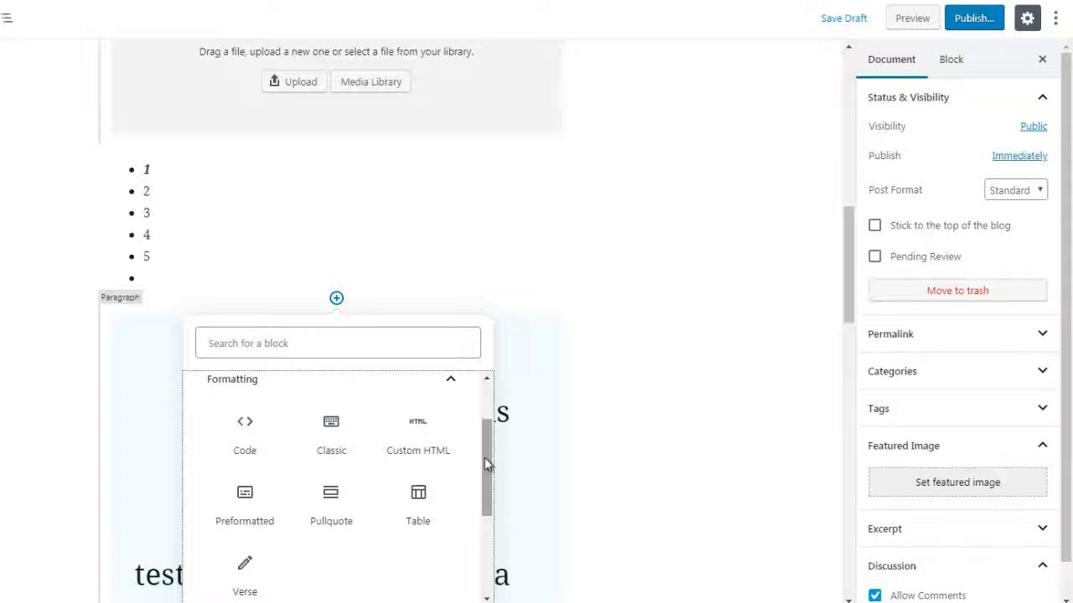
pyautogui.click(256, 444)
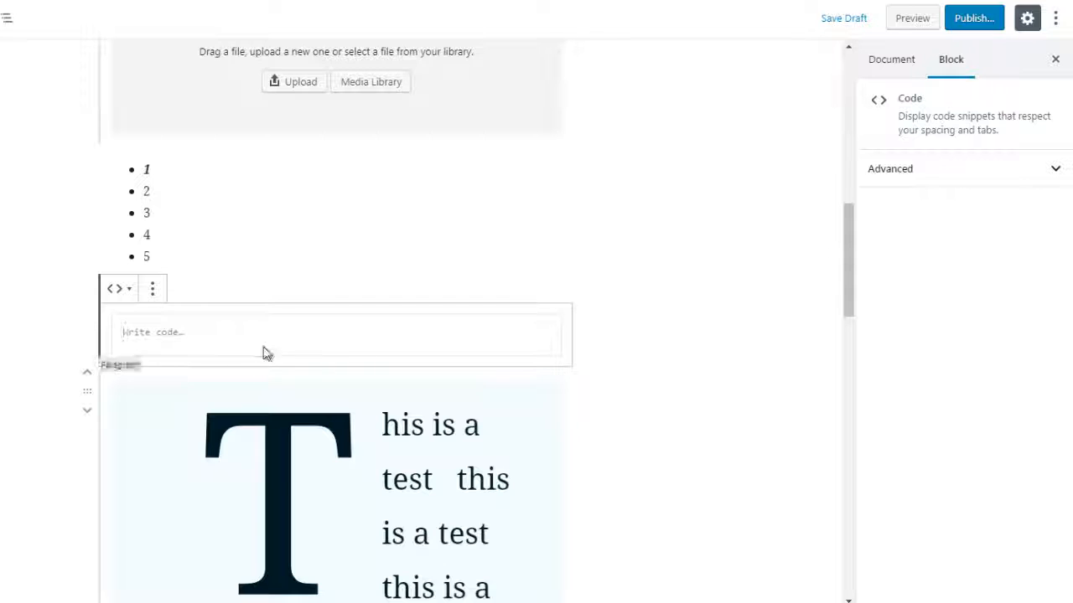
pyautogui.click(630, 295)
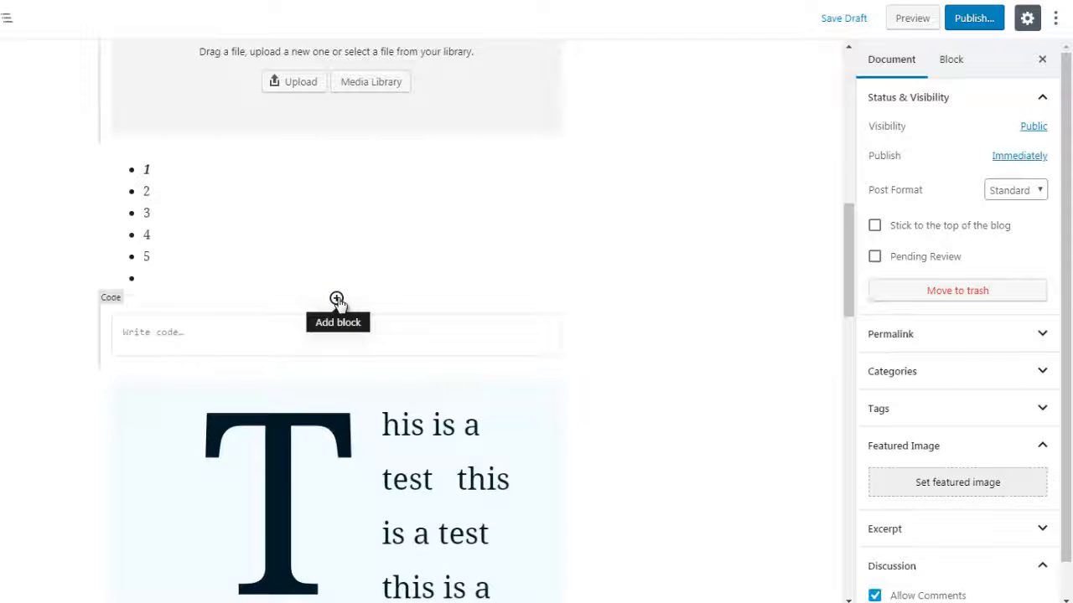
# Insert a Custom HTML block between the bulleted list and the empty Code block
pyautogui.click(336, 299)
pyautogui.click(434, 397)
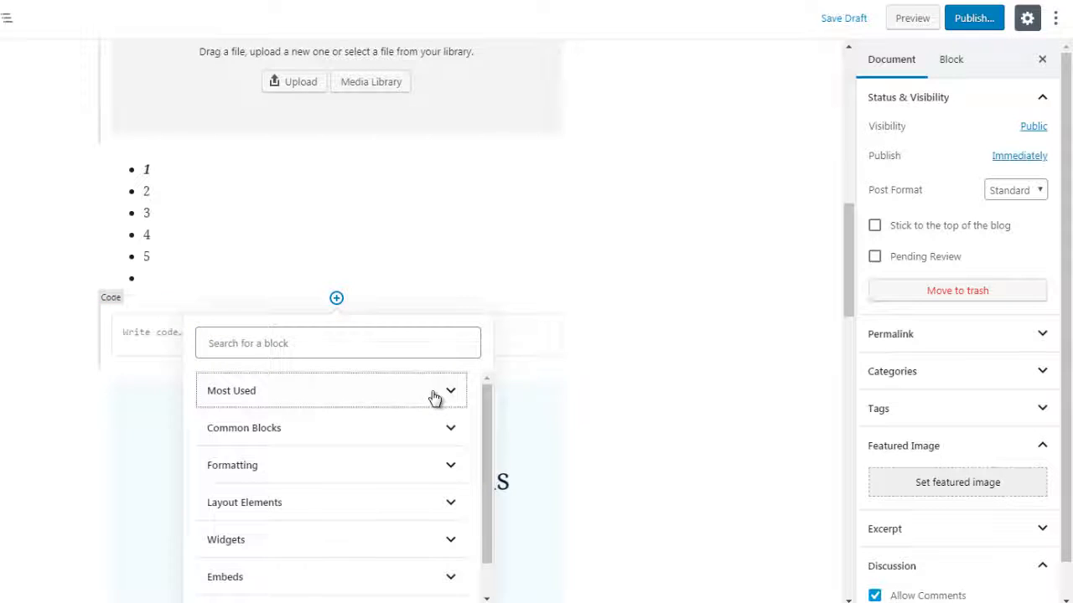
pyautogui.click(419, 466)
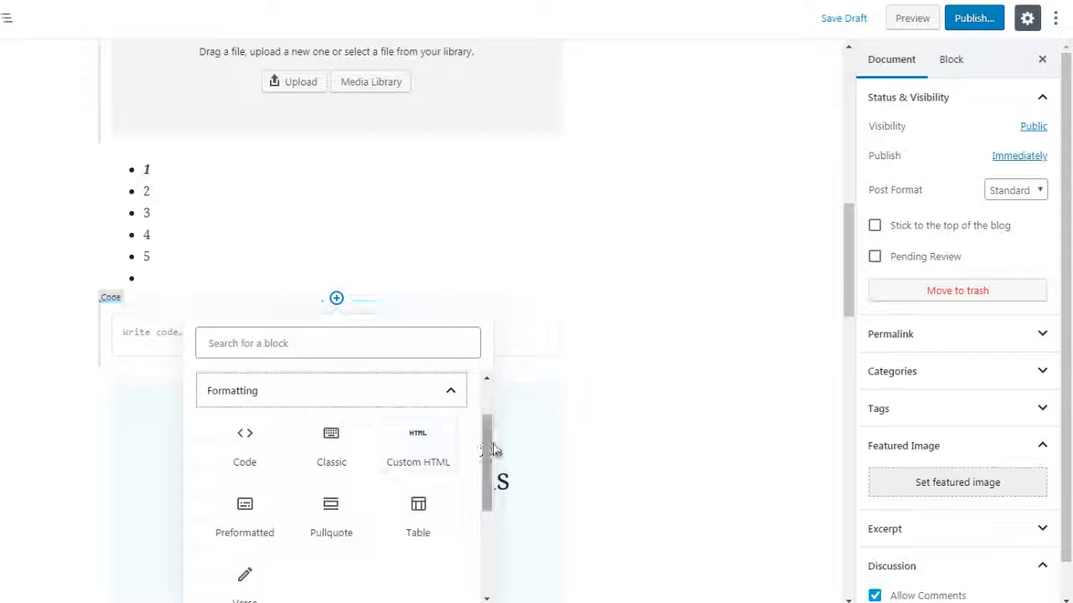
pyautogui.moveTo(486, 448); pyautogui.dragTo(486, 452)
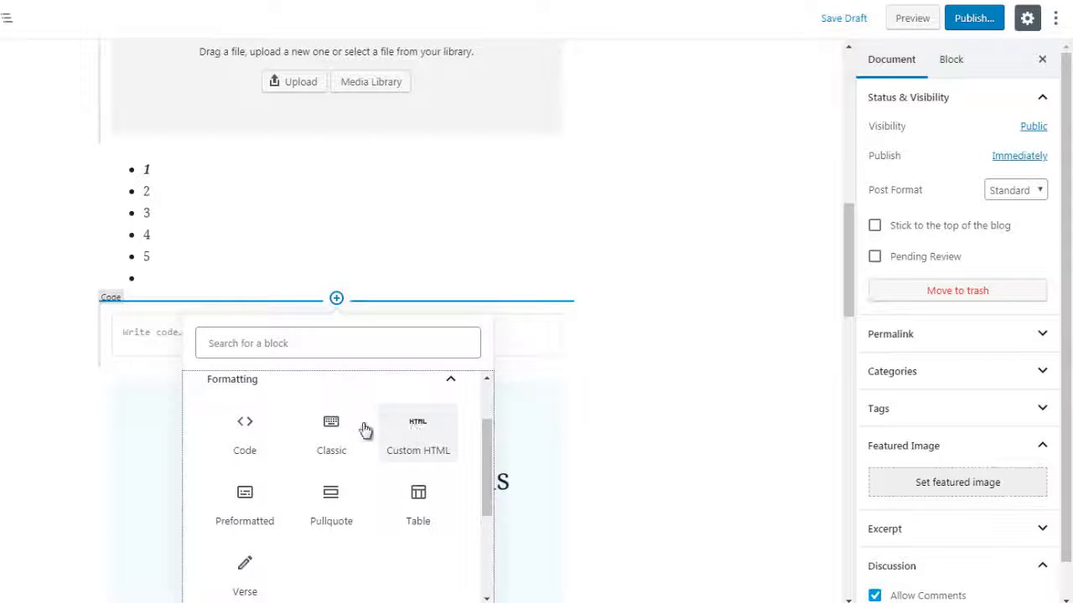
pyautogui.click(425, 442)
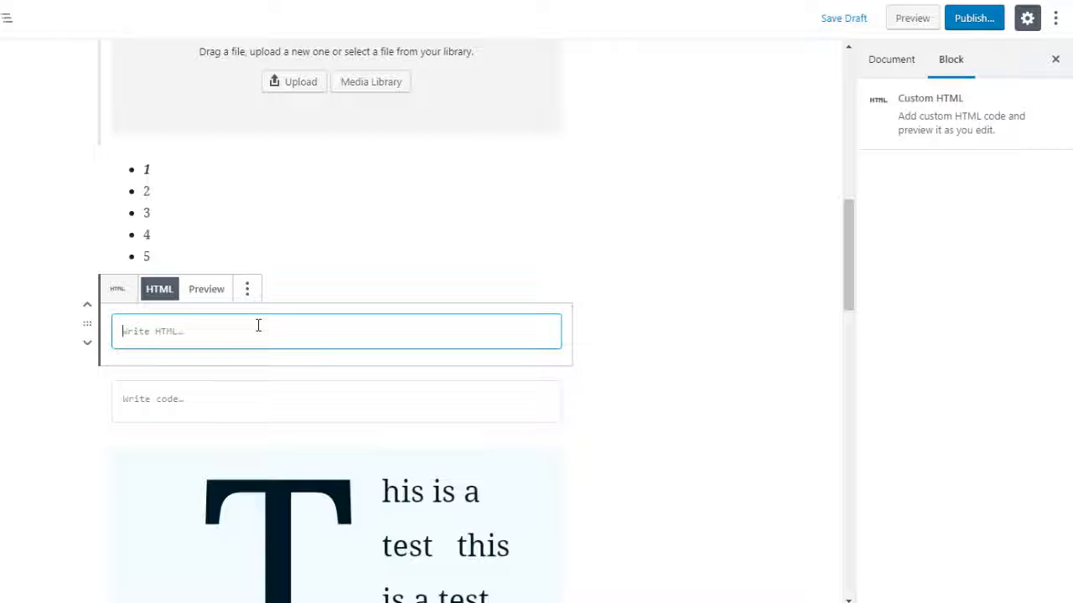
pyautogui.write('<')
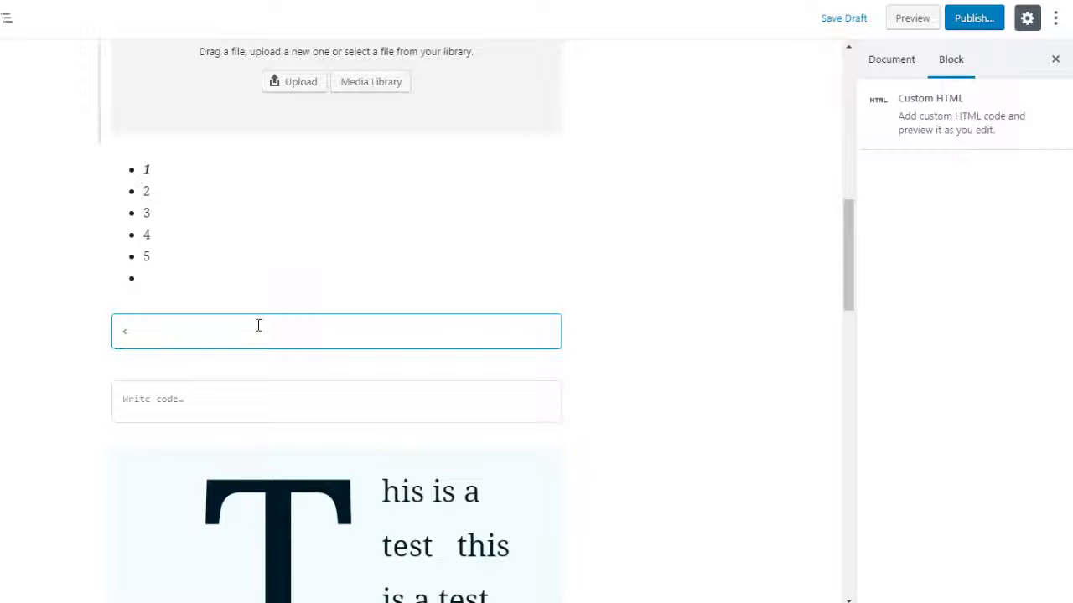
pyautogui.write('a href=http://go')
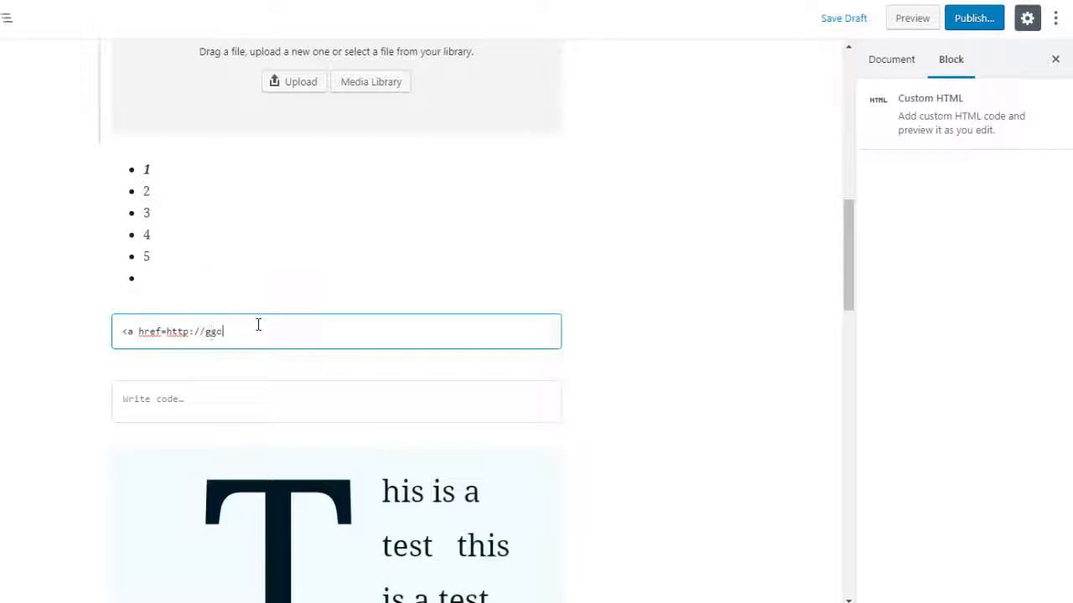
pyautogui.write('ogl')
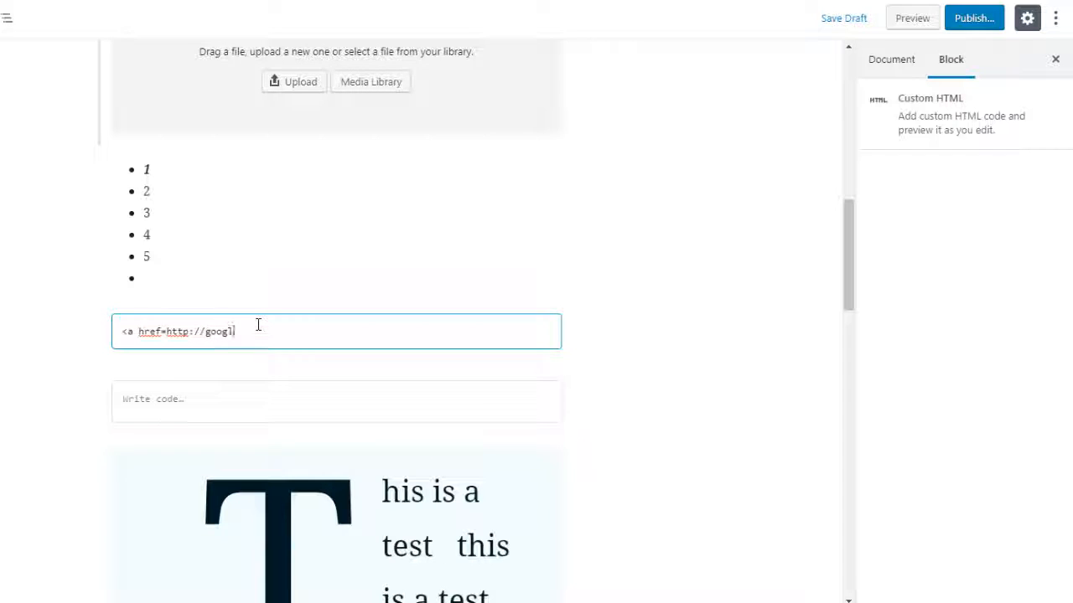
pyautogui.write('e.com">google</a>')
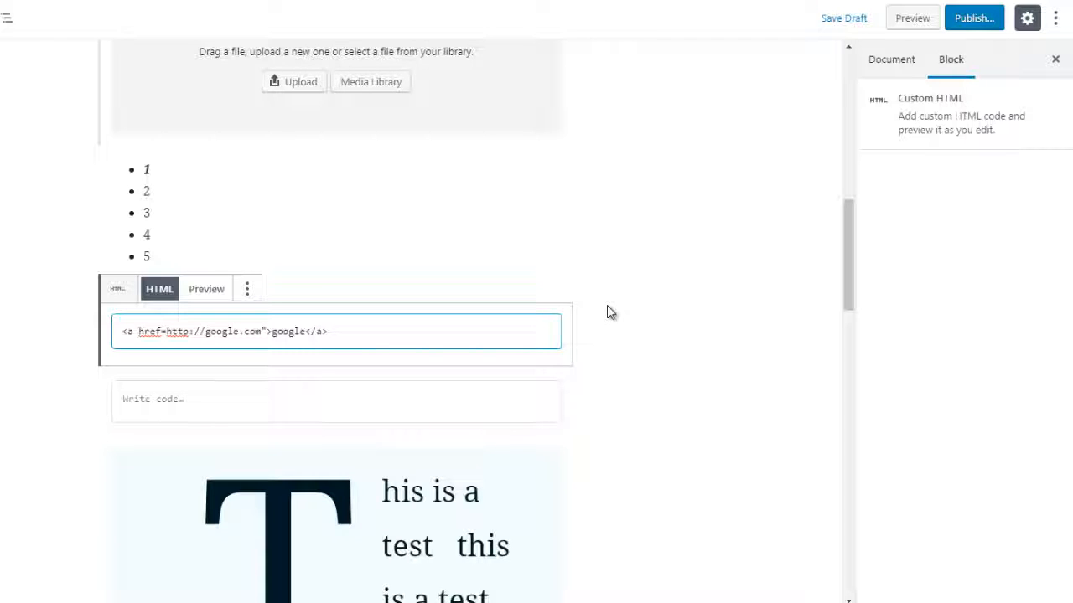
pyautogui.click(209, 298)
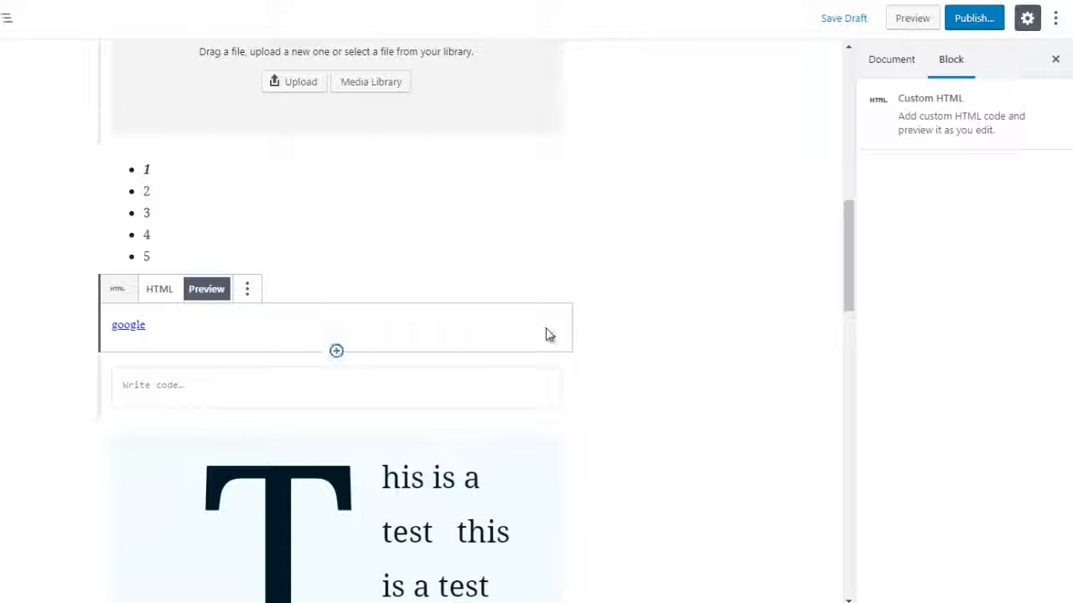
# Insert a Classic block between the google link and the empty Code block
pyautogui.click(335, 352)
pyautogui.scroll(-1, 427, 263)
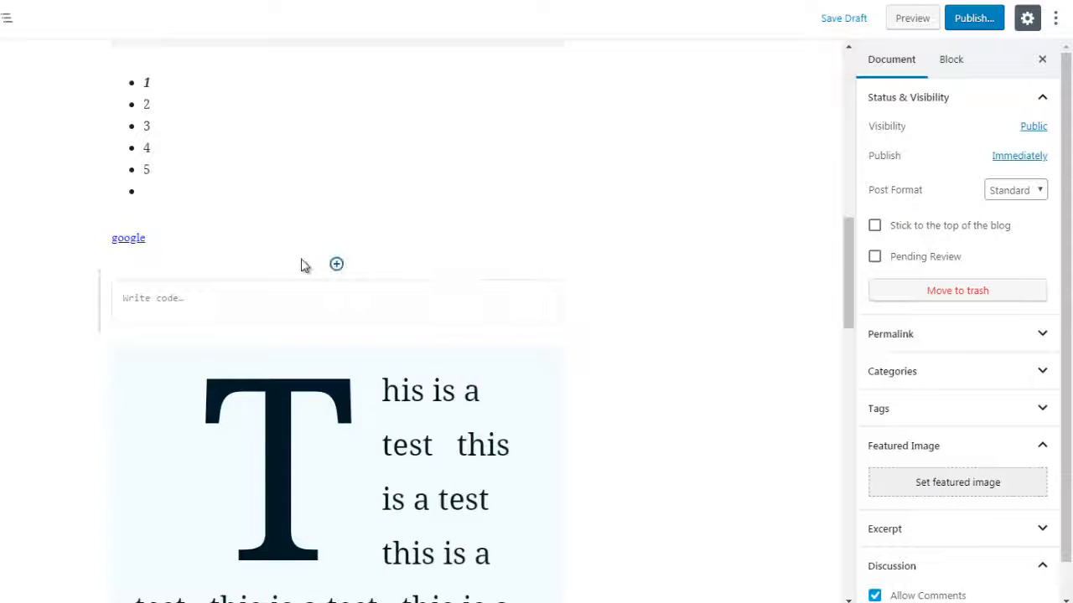
pyautogui.click(336, 264)
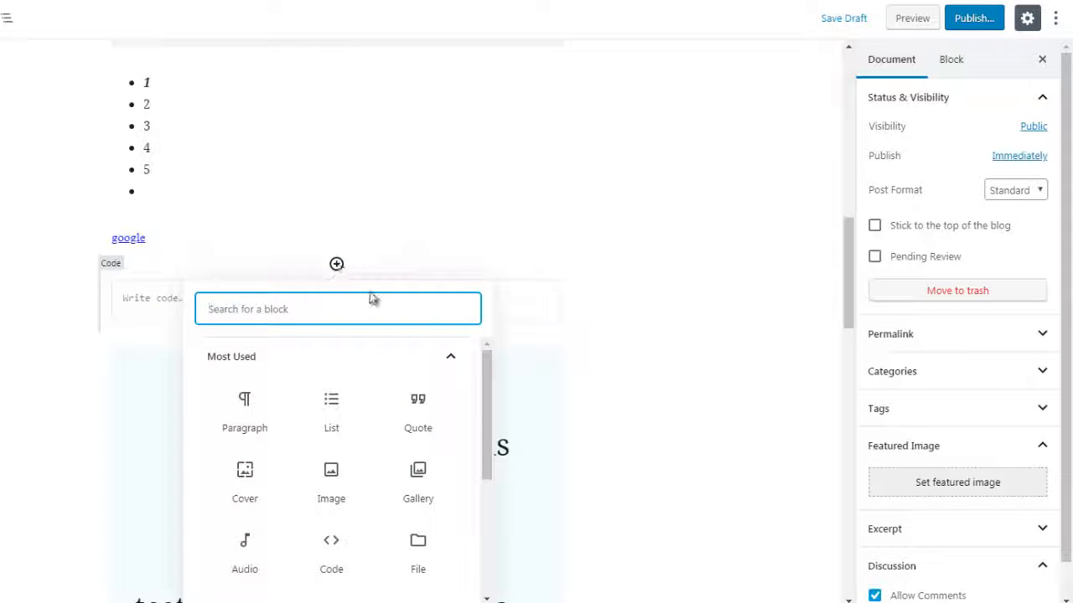
pyautogui.click(457, 362)
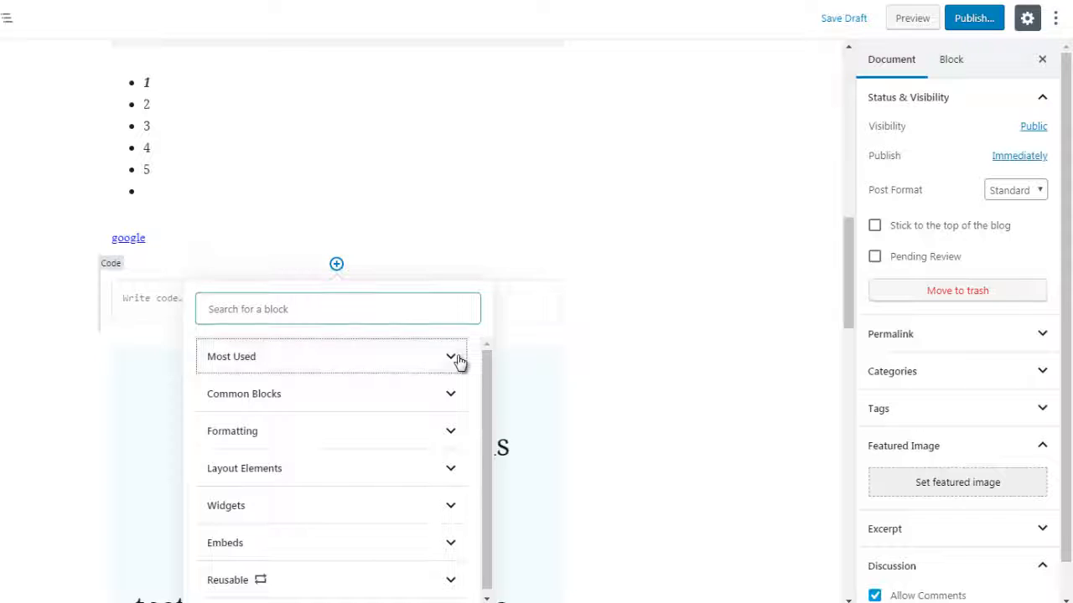
pyautogui.click(445, 435)
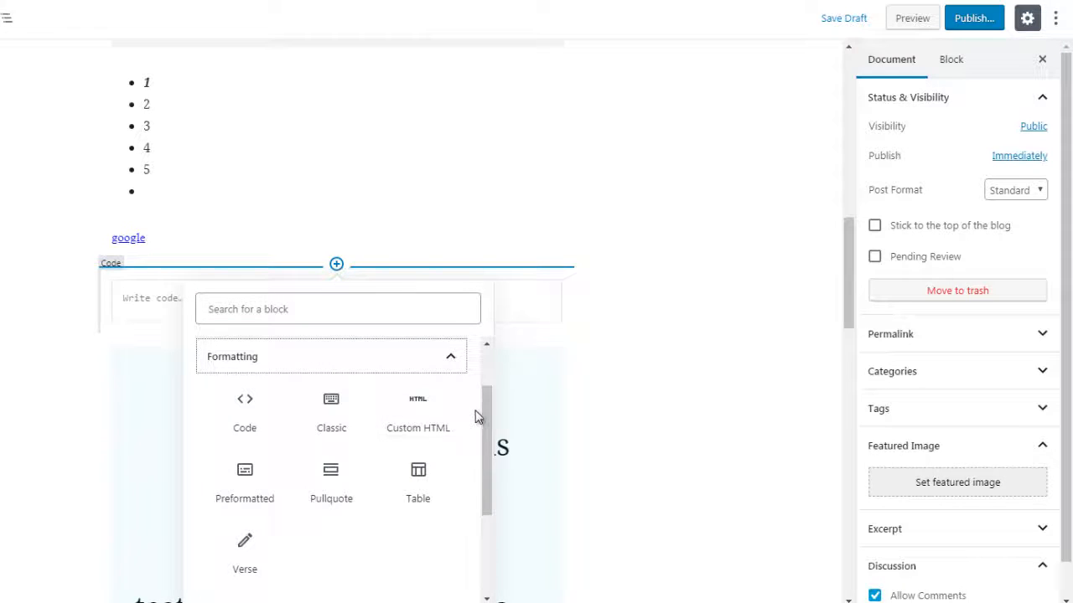
pyautogui.click(331, 409)
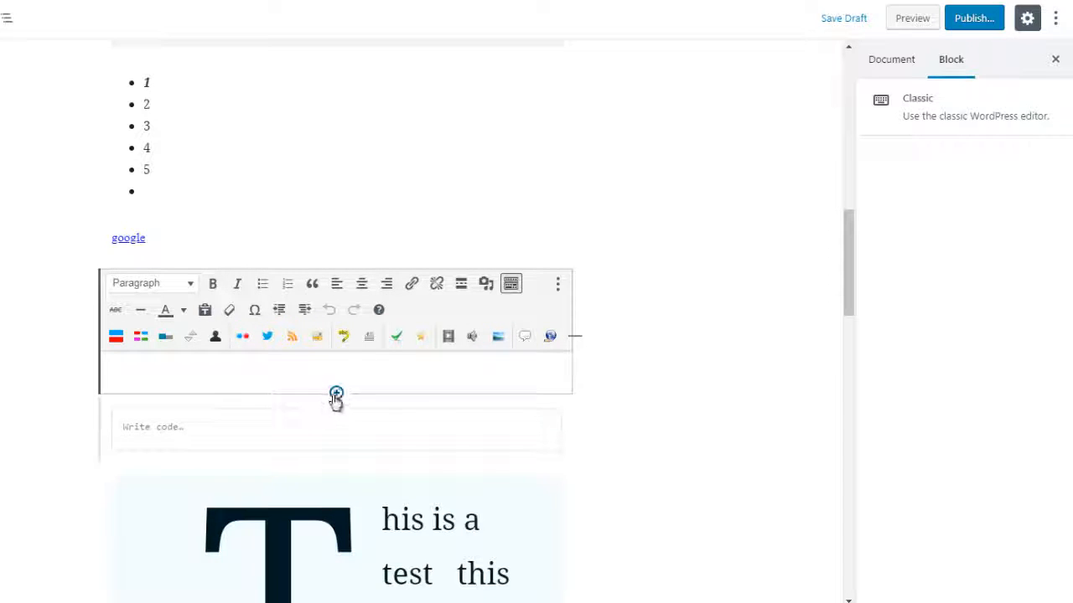
# Insert a Preformatted block directly below the Classic block and enter the text "hello"
pyautogui.click(336, 394)
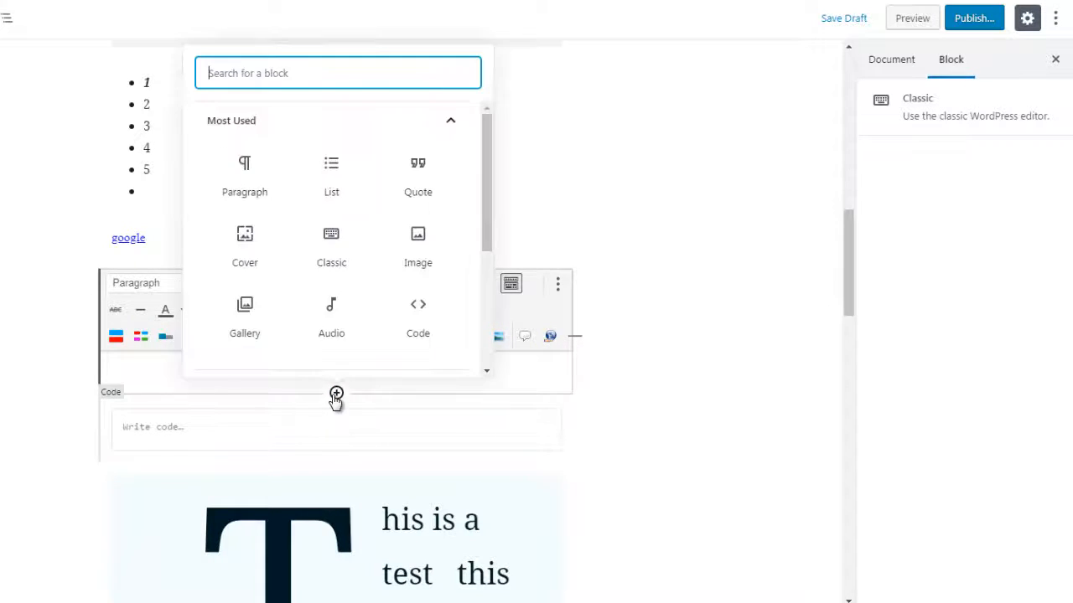
pyautogui.click(413, 126)
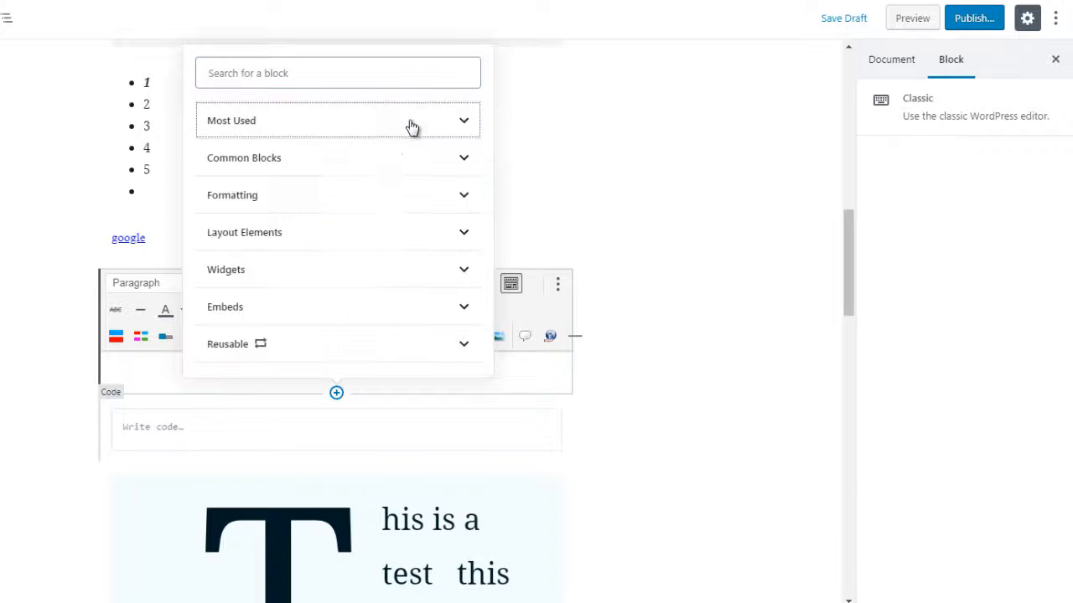
pyautogui.click(391, 197)
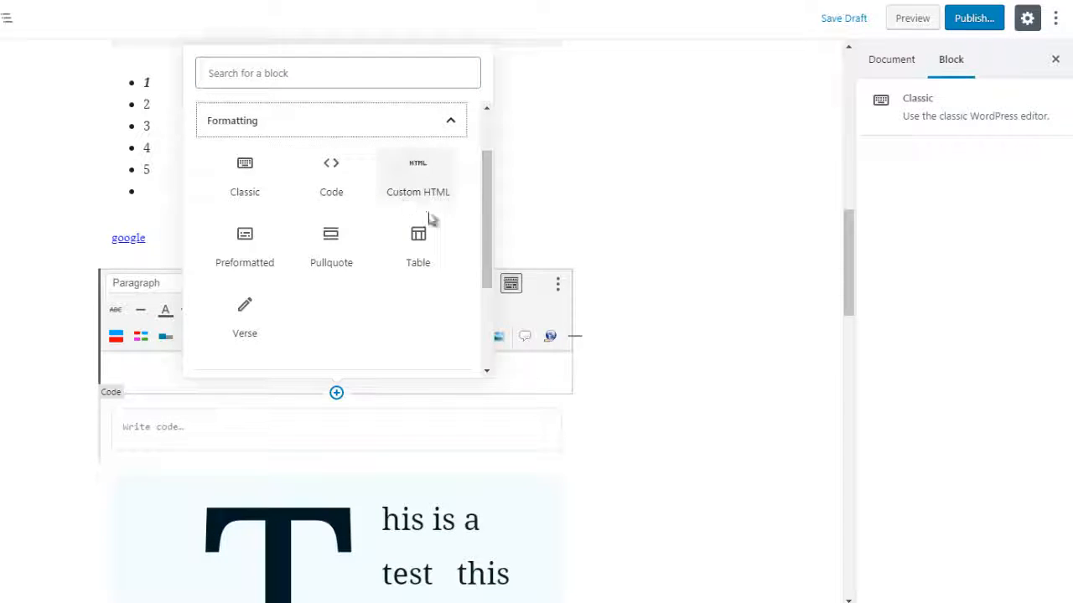
pyautogui.click(241, 248)
pyautogui.write('hello')
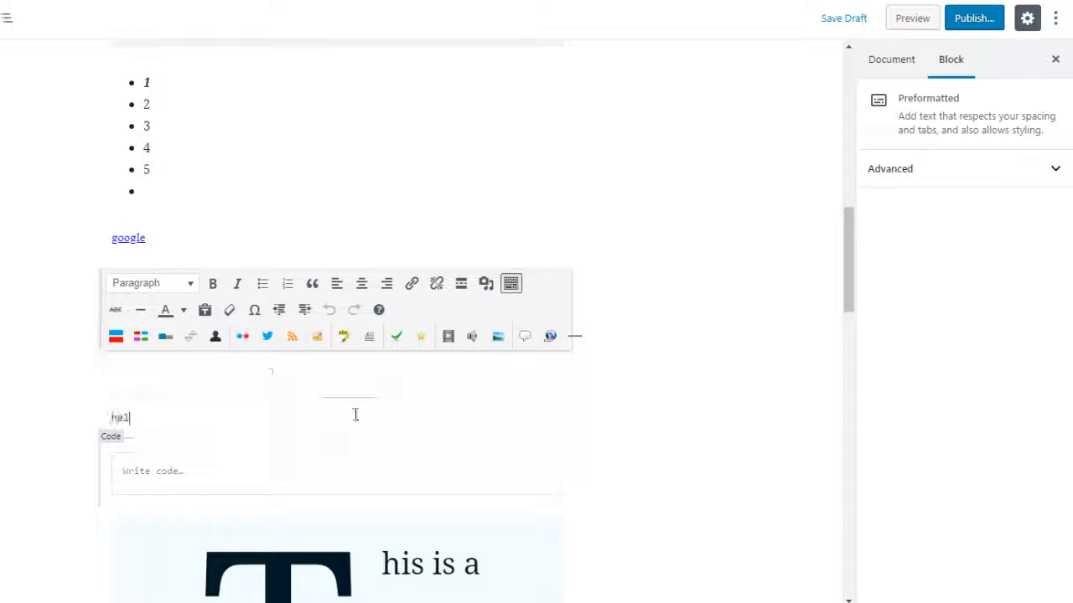
pyautogui.hotkey('ctrl', 'a')
pyautogui.hotkey('ctrl', 'a')
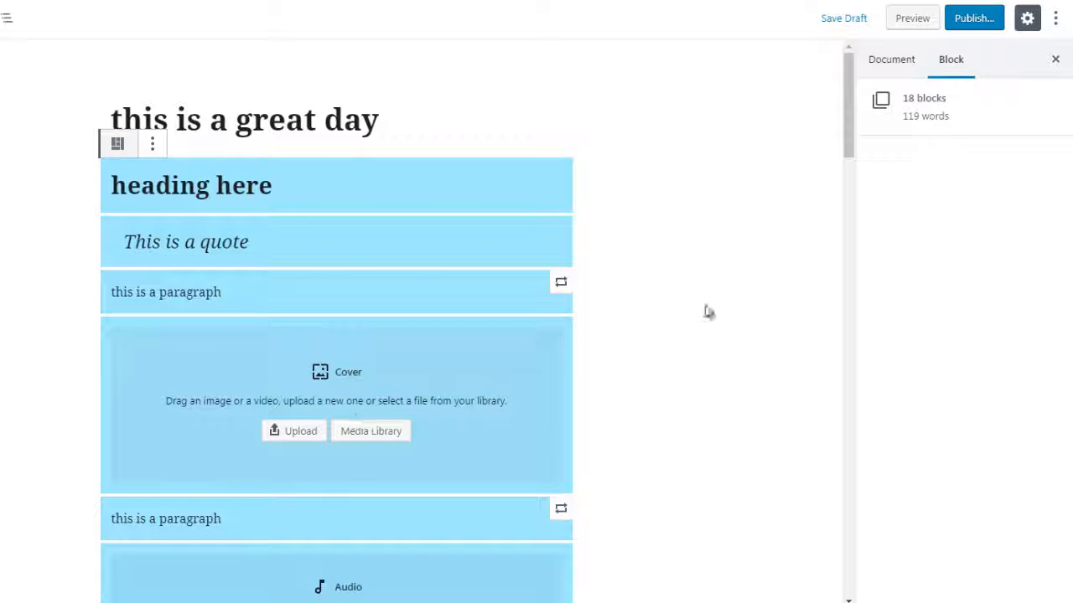
pyautogui.click(818, 188)
pyautogui.scroll(-5, 846, 186)
pyautogui.moveTo(846, 186); pyautogui.dragTo(857, 276)
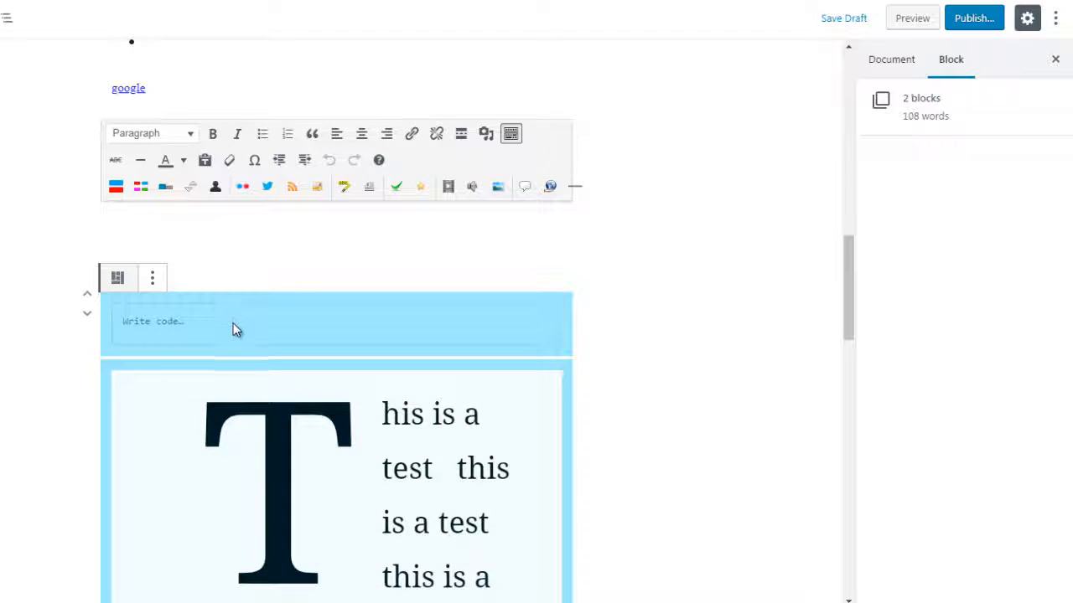
# Remove the empty Code block above the drop-cap paragraph and replace the preformatted text with "test"
pyautogui.click(233, 327)
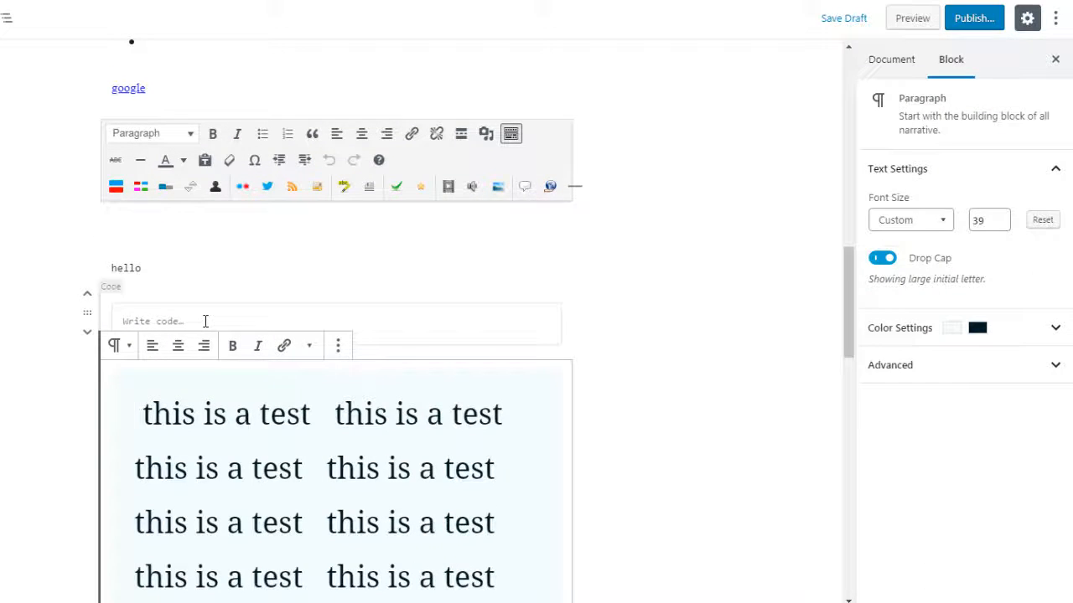
pyautogui.click(205, 321)
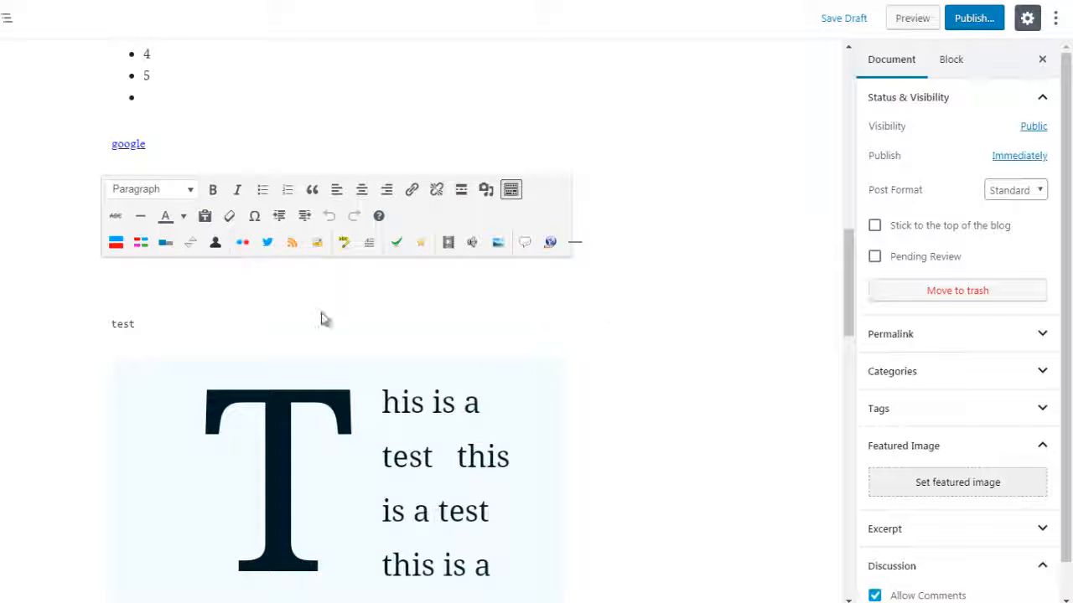
pyautogui.click(295, 338)
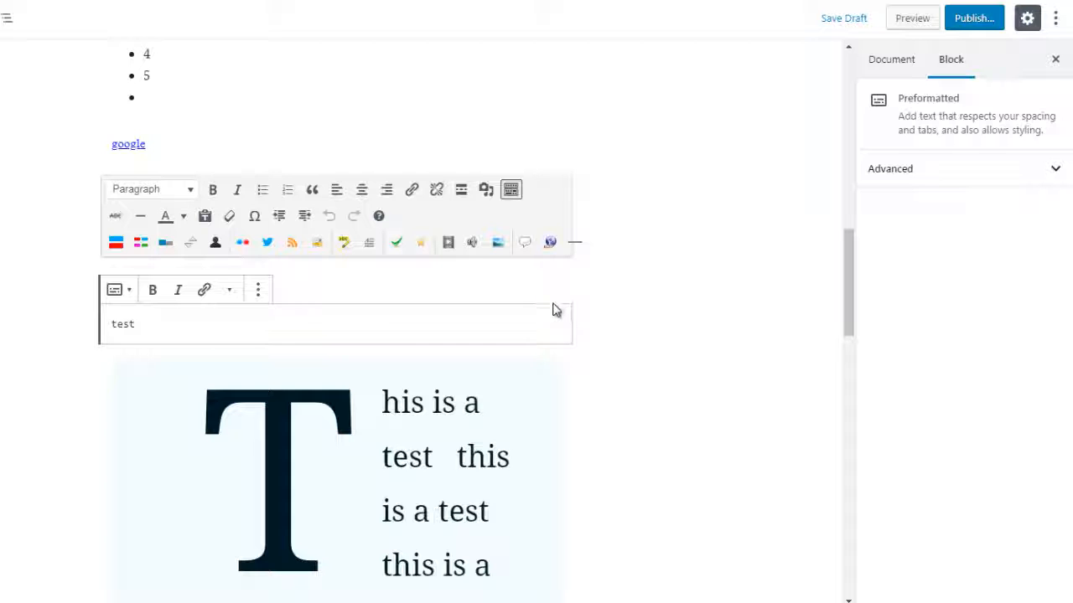
pyautogui.click(603, 316)
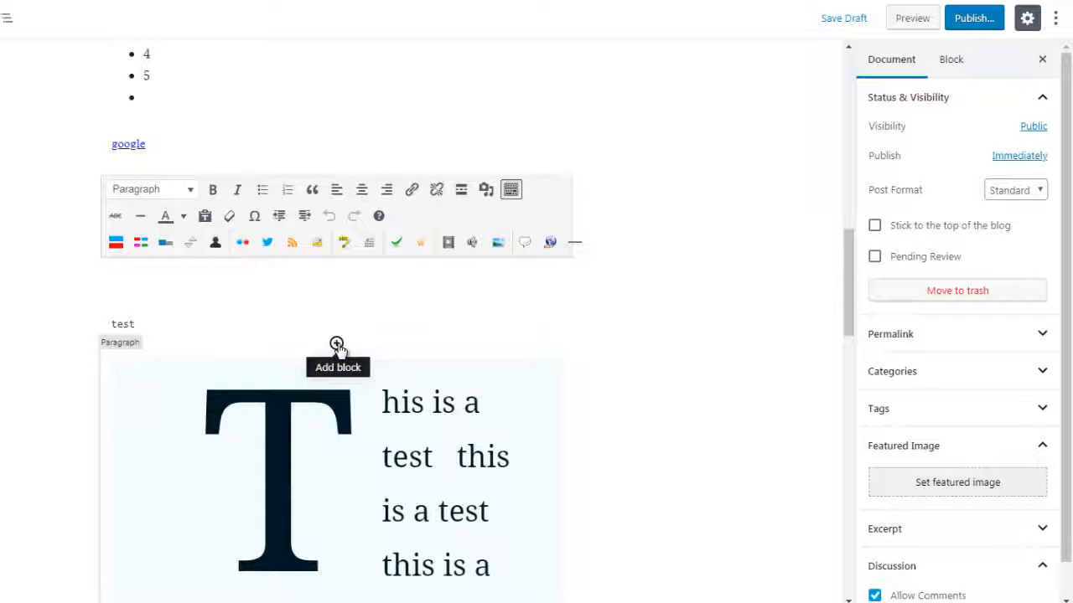
# Insert a Table block between the preformatted "test" text and the drop-cap paragraph
pyautogui.click(336, 344)
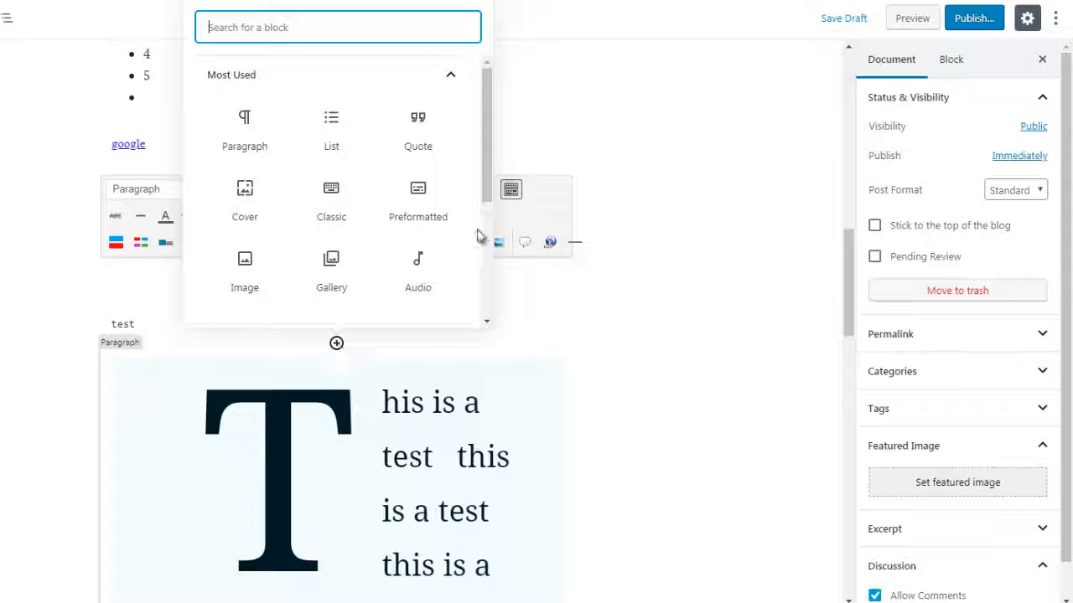
pyautogui.click(393, 84)
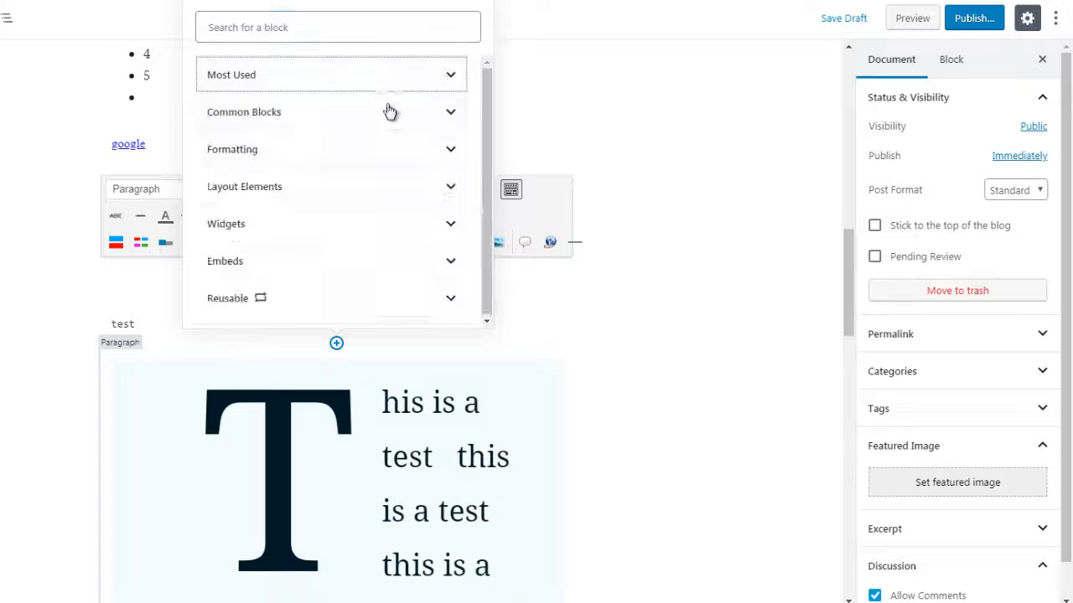
pyautogui.click(400, 168)
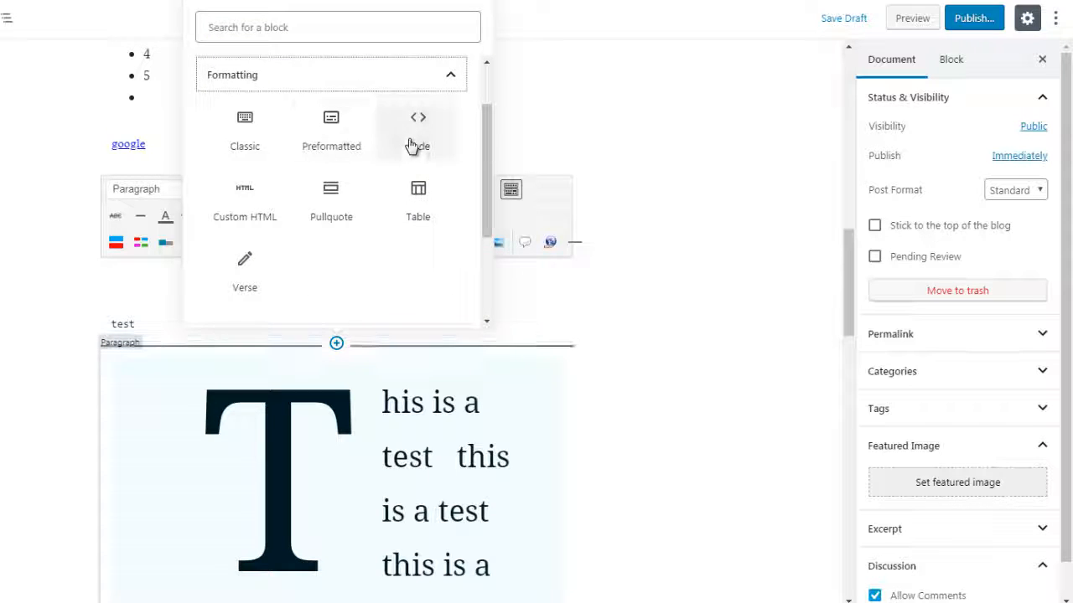
pyautogui.click(417, 210)
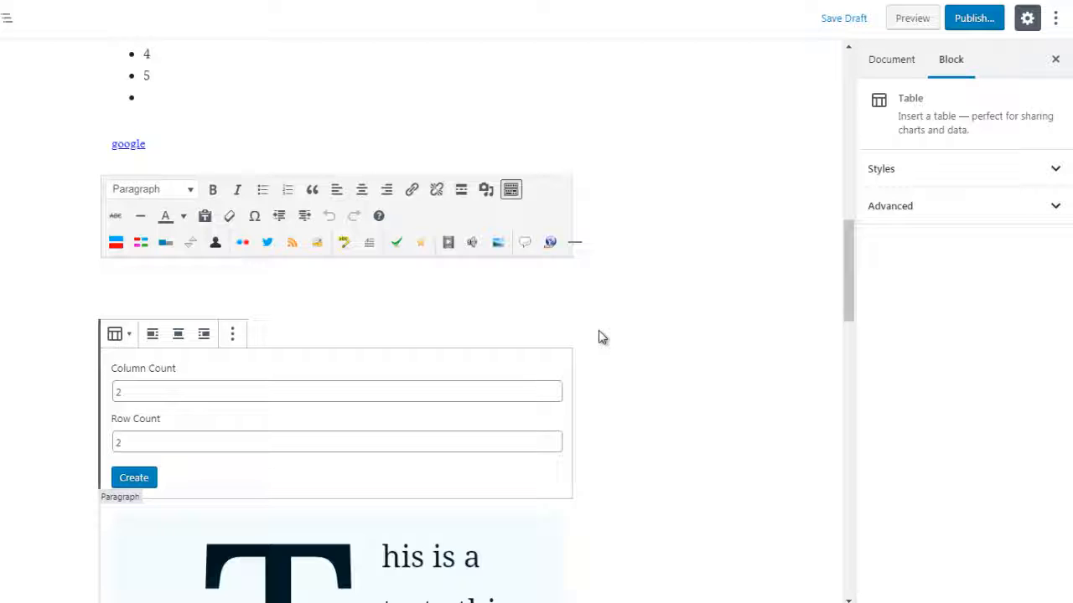
# Set the new table to 3 columns and 5 rows and create it
pyautogui.click(119, 391)
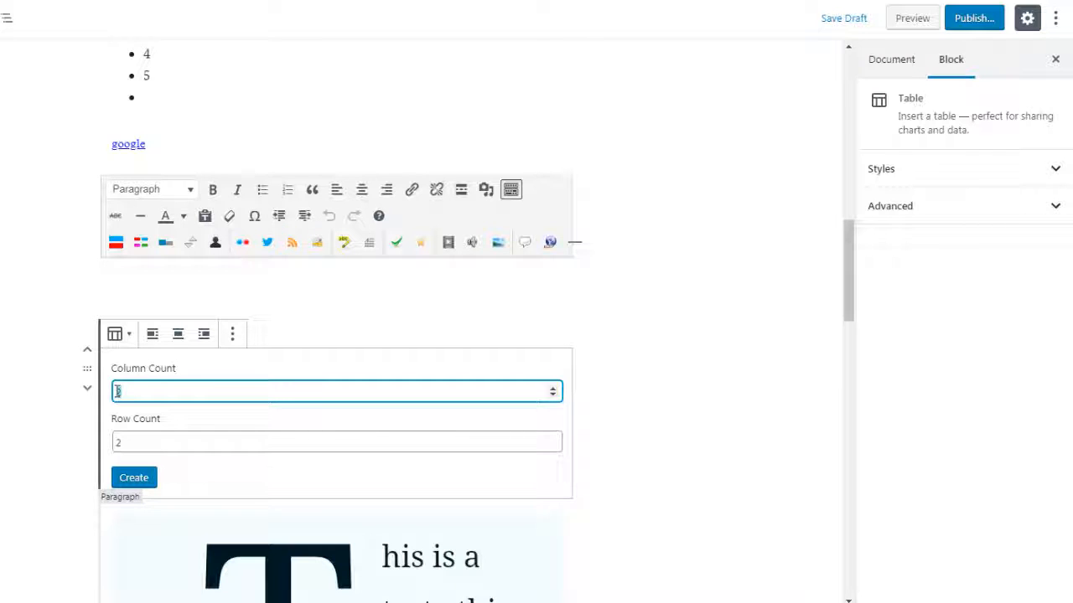
pyautogui.click(115, 443)
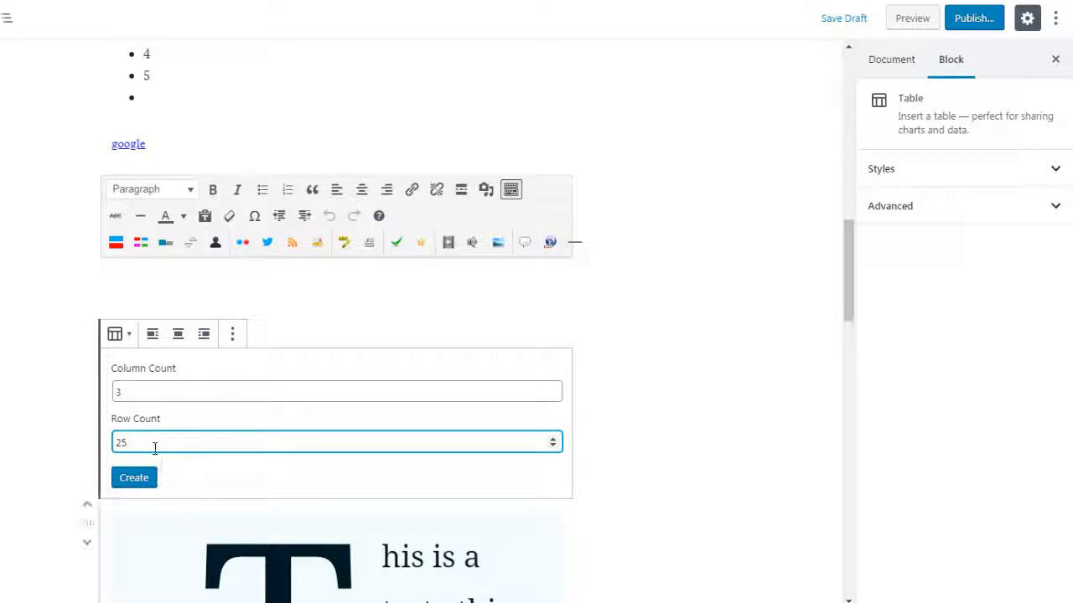
pyautogui.press('BackSpace')
pyautogui.press('BackSpace')
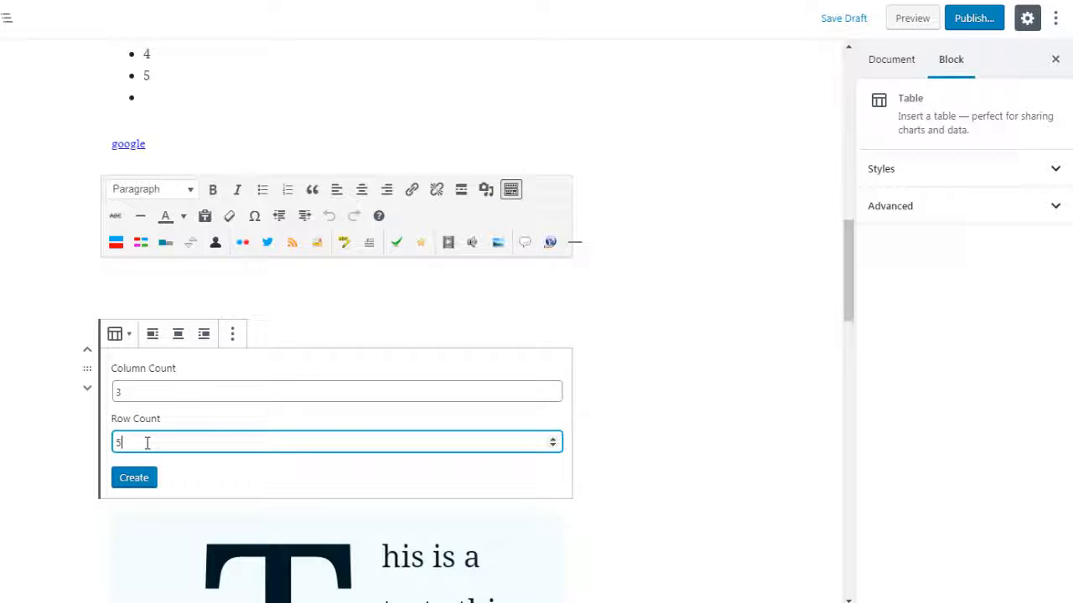
pyautogui.click(134, 479)
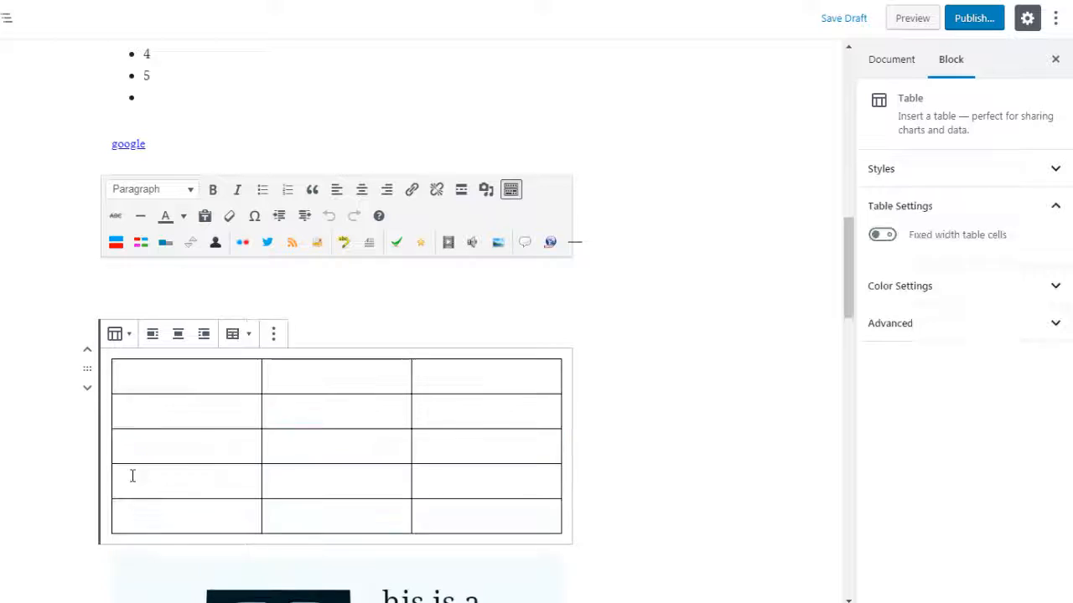
pyautogui.click(202, 376)
pyautogui.click(294, 380)
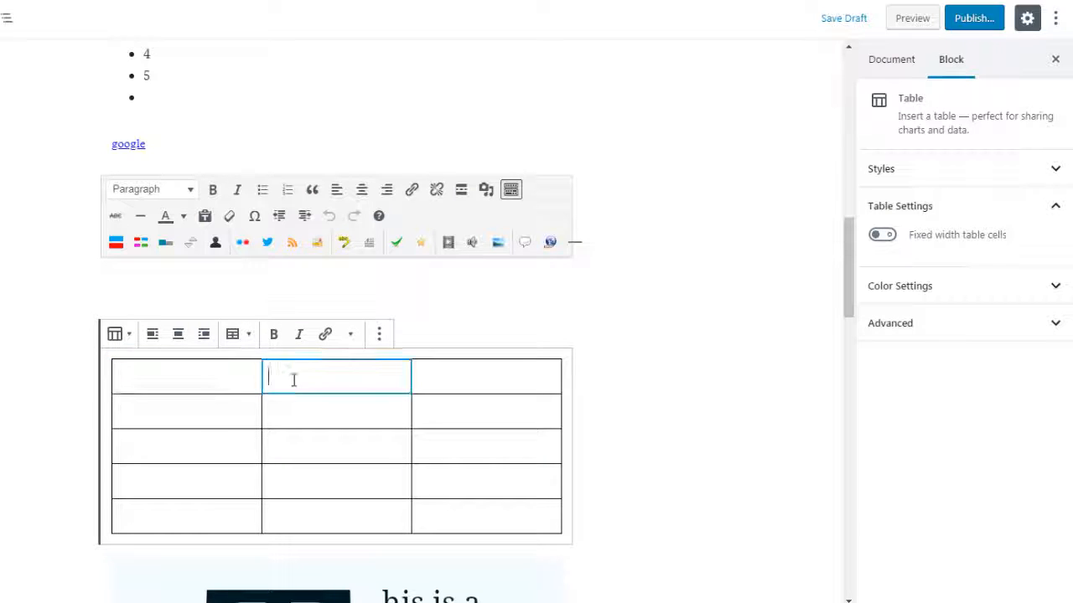
pyautogui.click(443, 379)
pyautogui.click(447, 416)
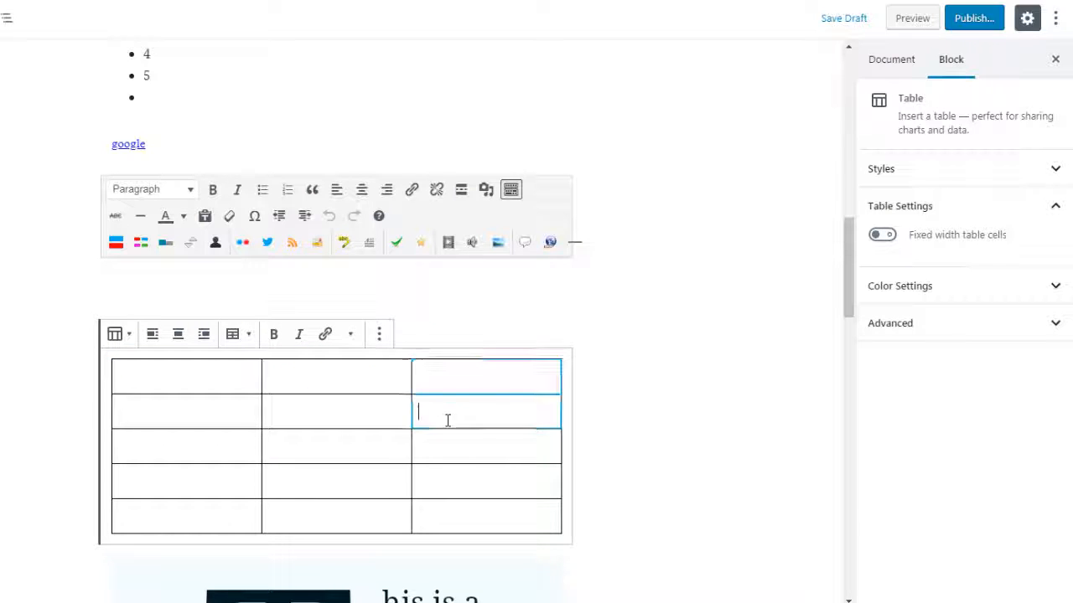
pyautogui.click(328, 410)
pyautogui.click(206, 405)
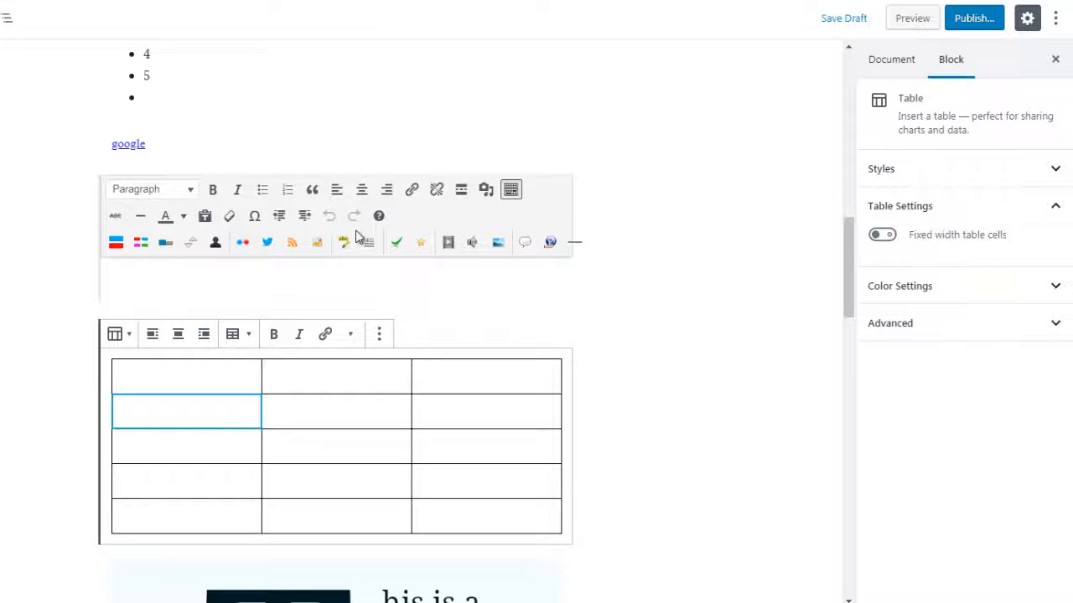
pyautogui.click(609, 366)
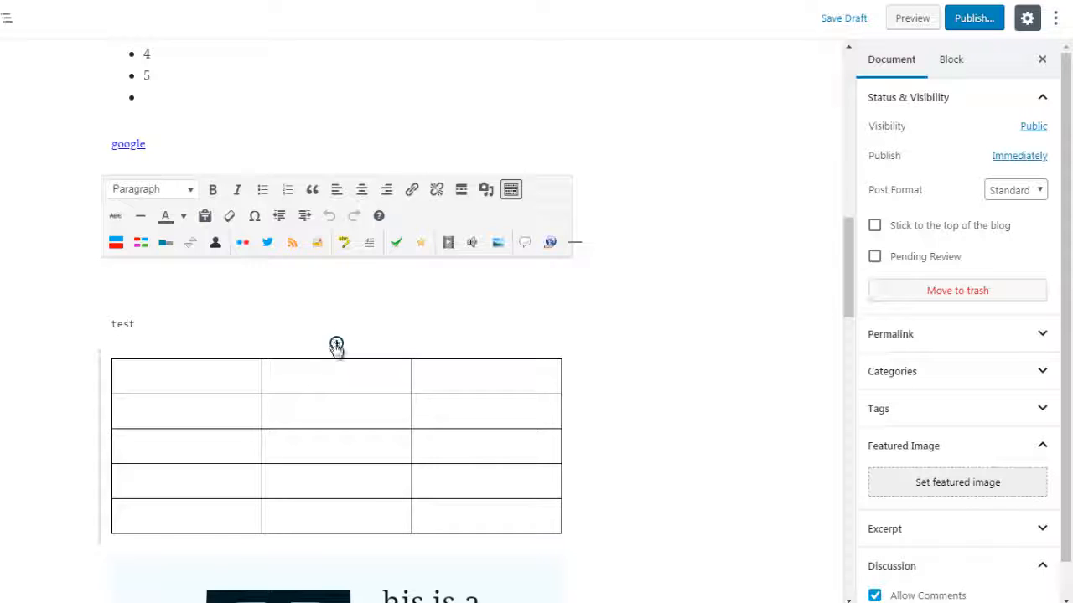
# Insert a Verse block between the preformatted text and the table and enter the text "test"
pyautogui.click(336, 345)
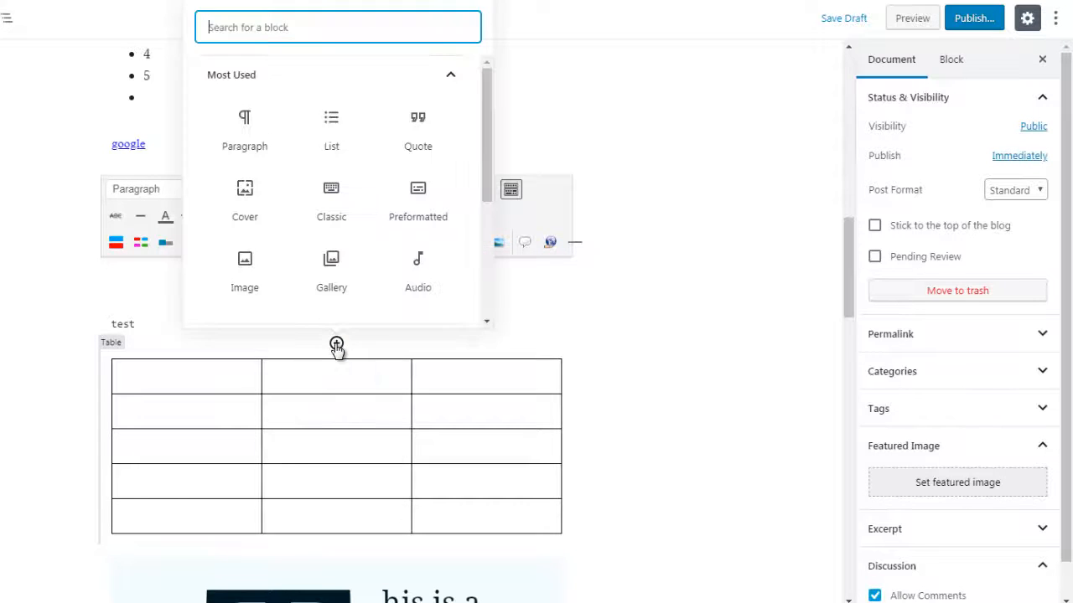
pyautogui.click(362, 81)
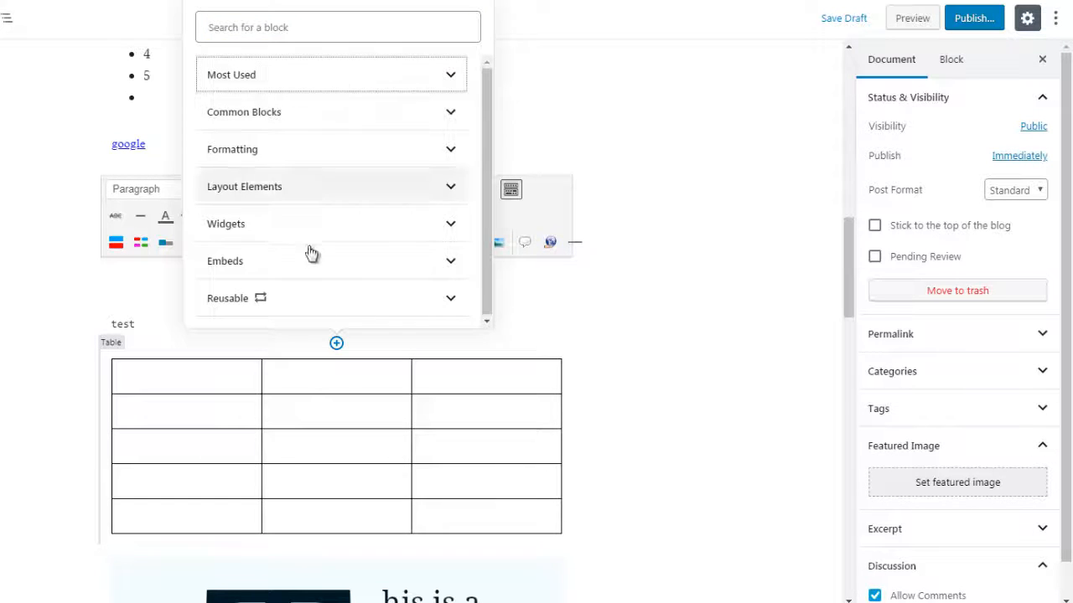
pyautogui.click(304, 161)
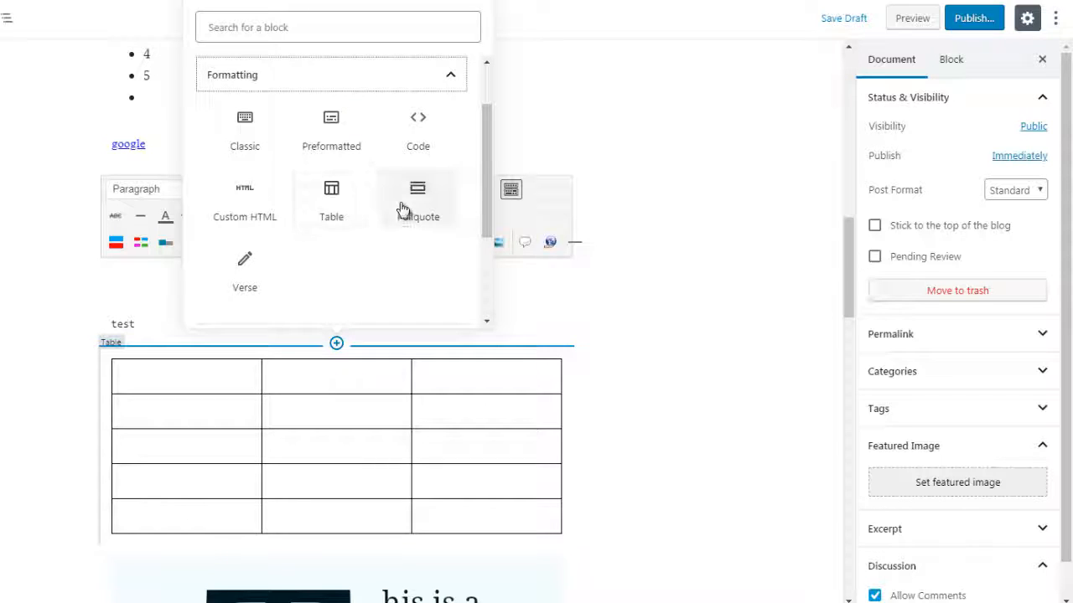
pyautogui.click(241, 281)
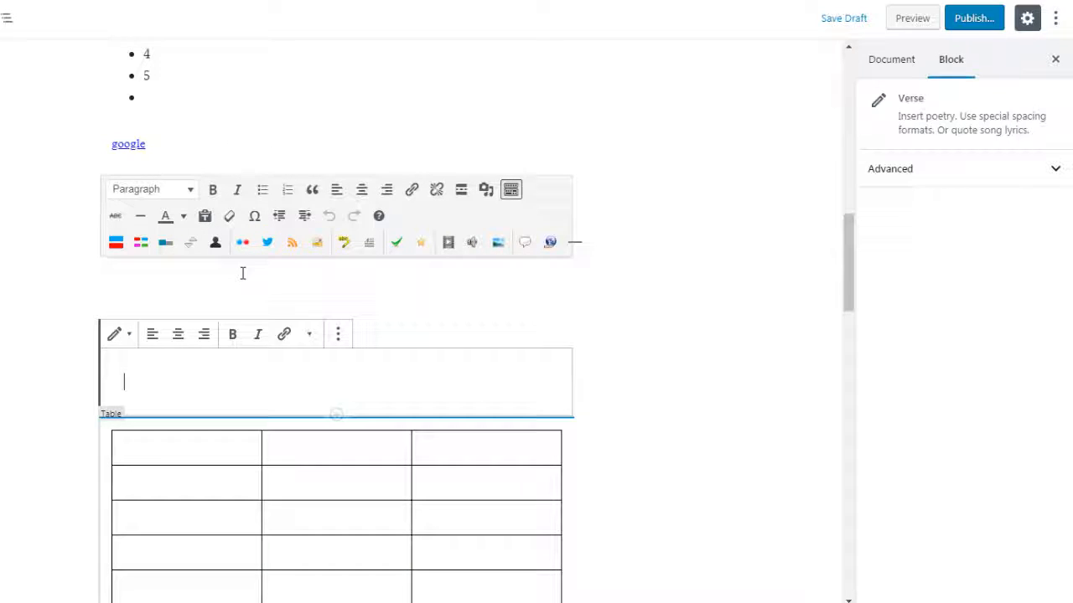
pyautogui.write('test')
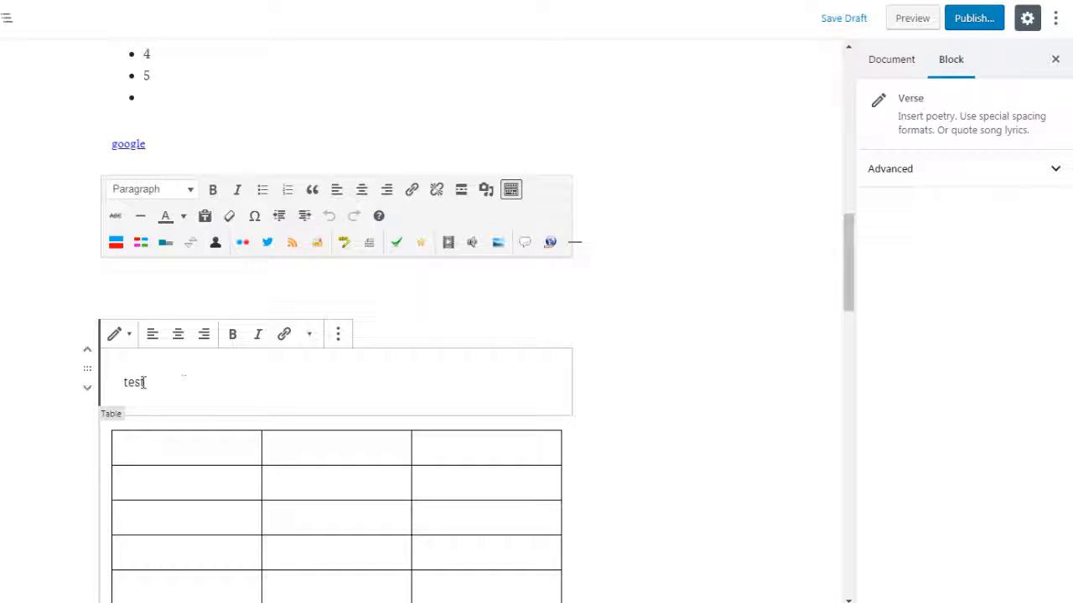
pyautogui.moveTo(179, 379); pyautogui.dragTo(123, 386)
pyautogui.click(588, 365)
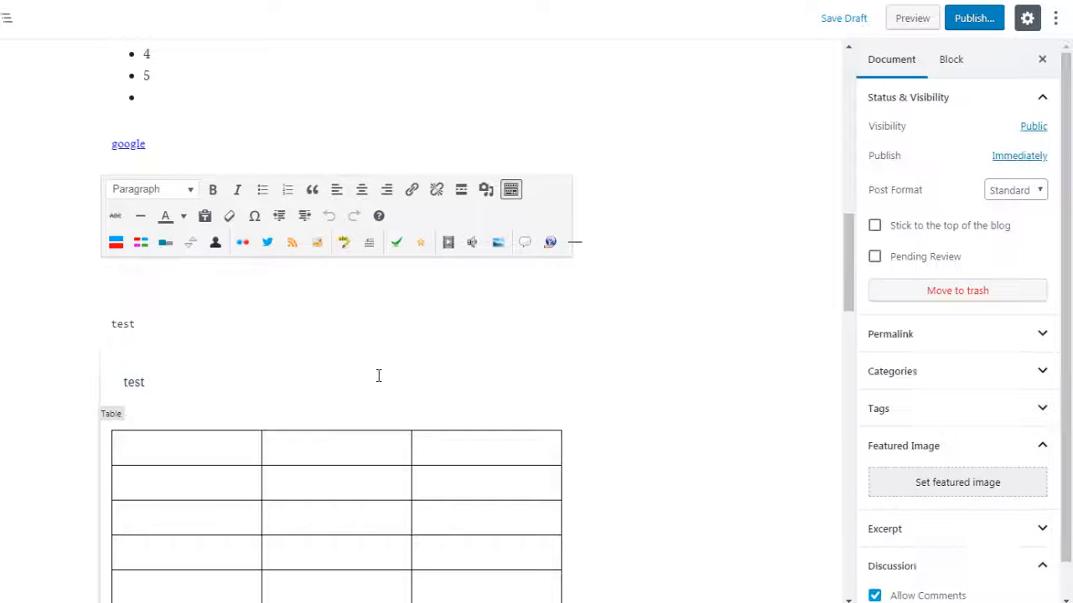
# Insert a Pullquote block between the verse and the table and enter "this is a quote"
pyautogui.click(336, 417)
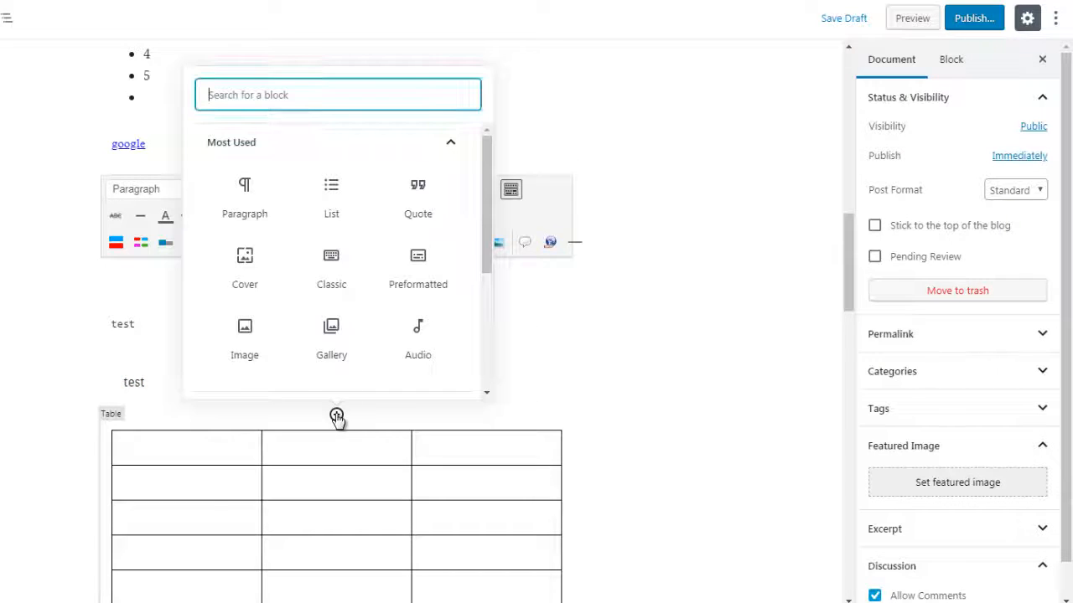
pyautogui.click(402, 149)
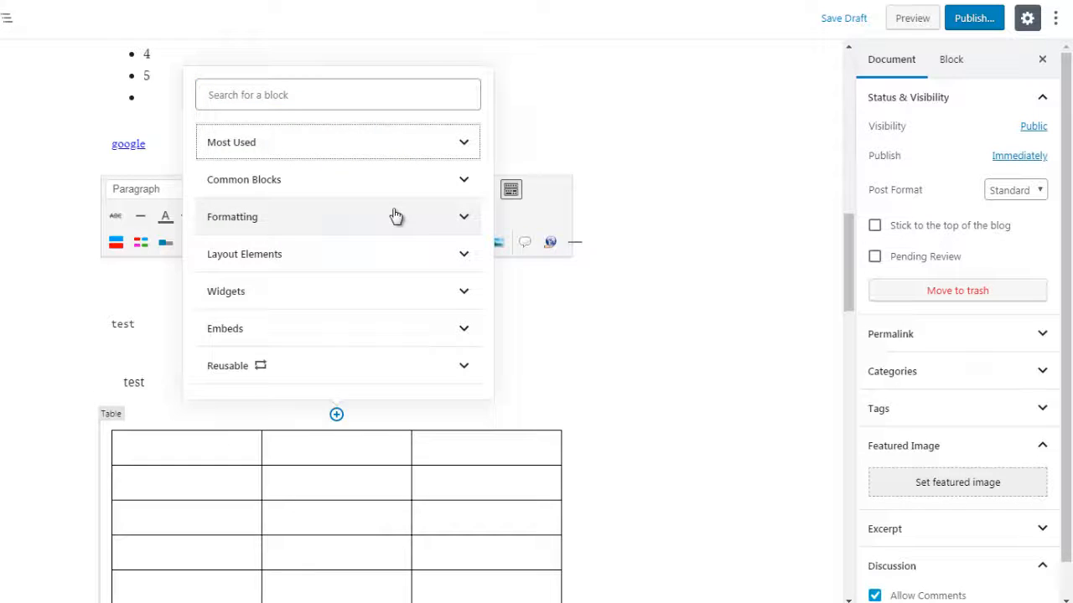
pyautogui.click(395, 216)
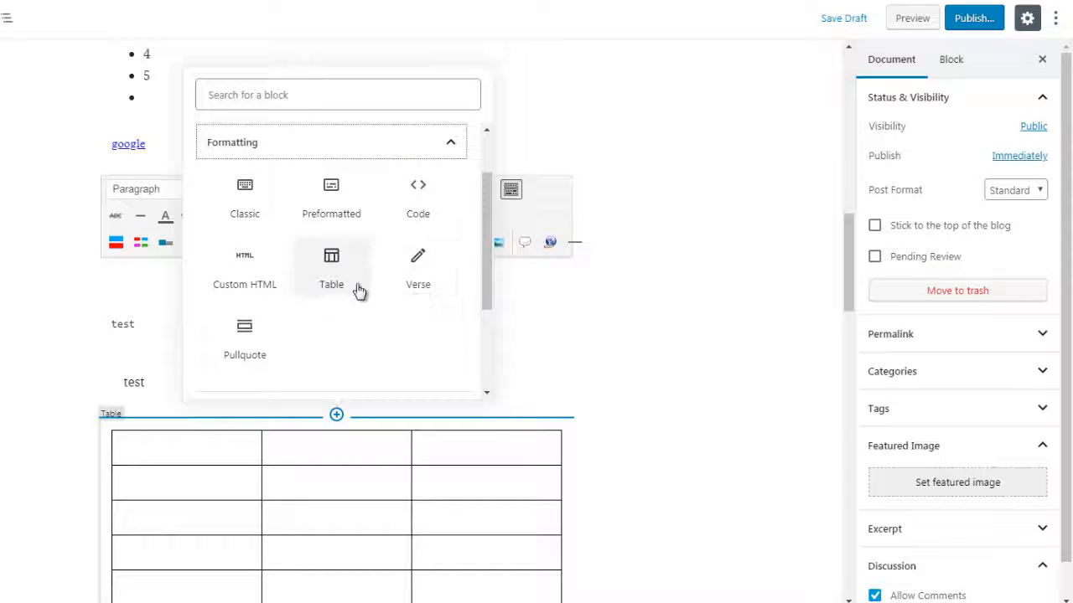
pyautogui.click(257, 351)
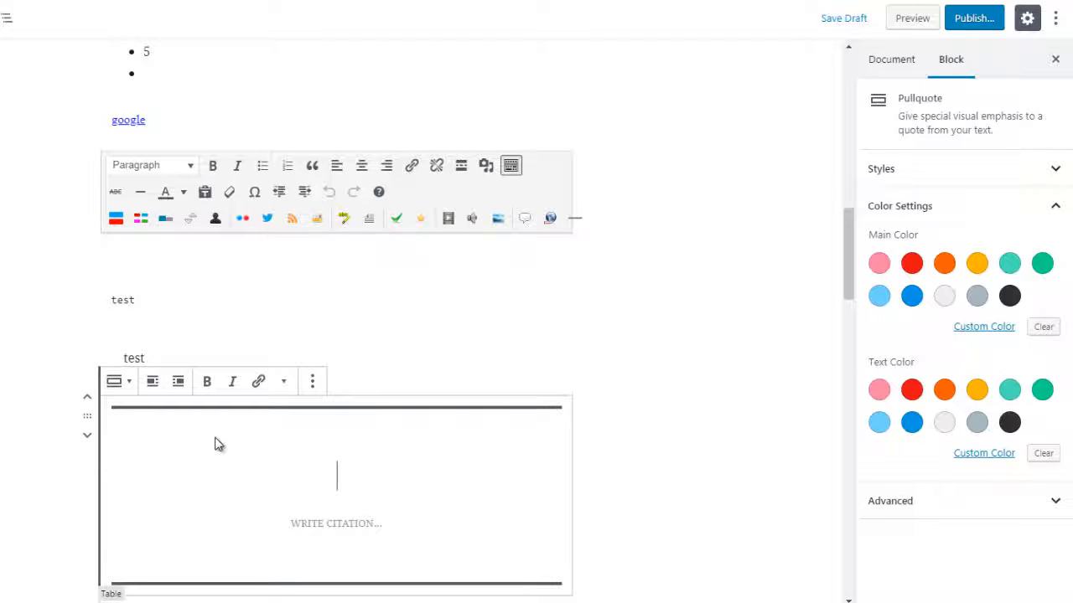
pyautogui.write('this is a quote')
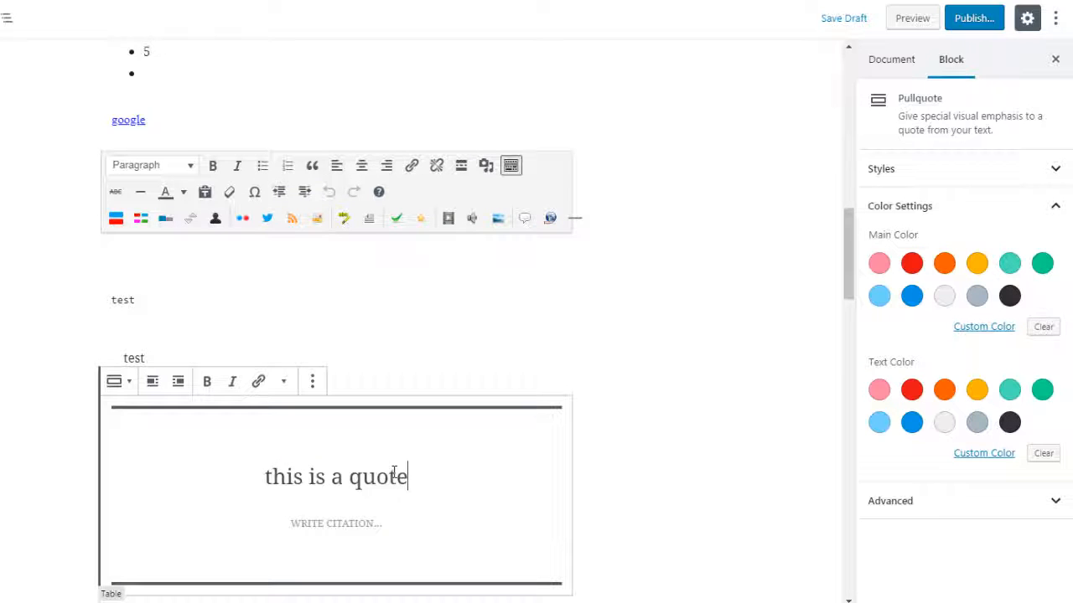
# Try red, blue, black and red again as the pullquote's main color
pyautogui.click(913, 265)
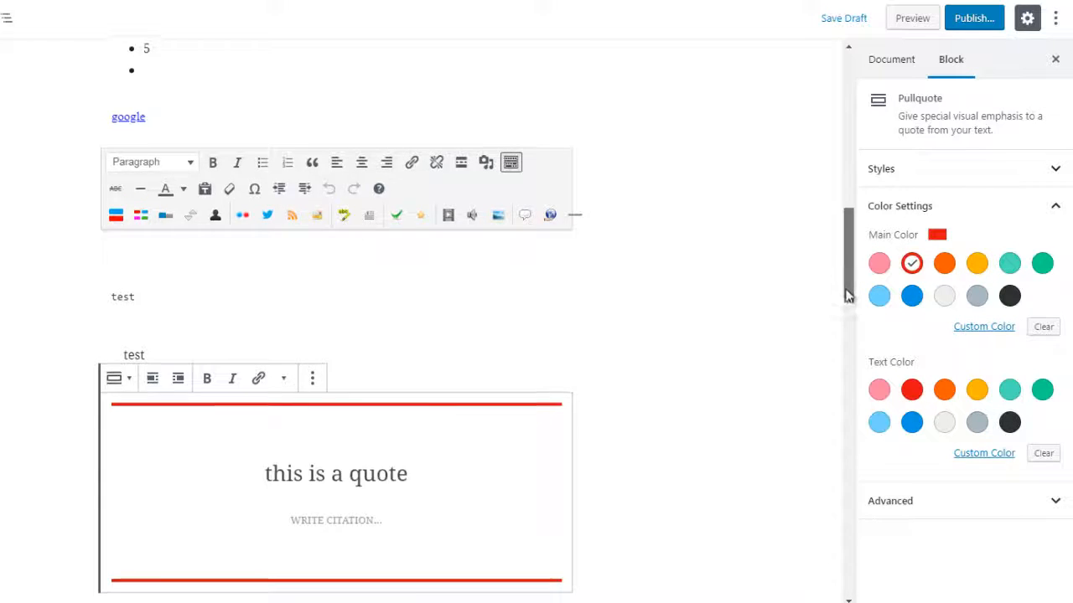
pyautogui.moveTo(844, 269); pyautogui.dragTo(845, 292)
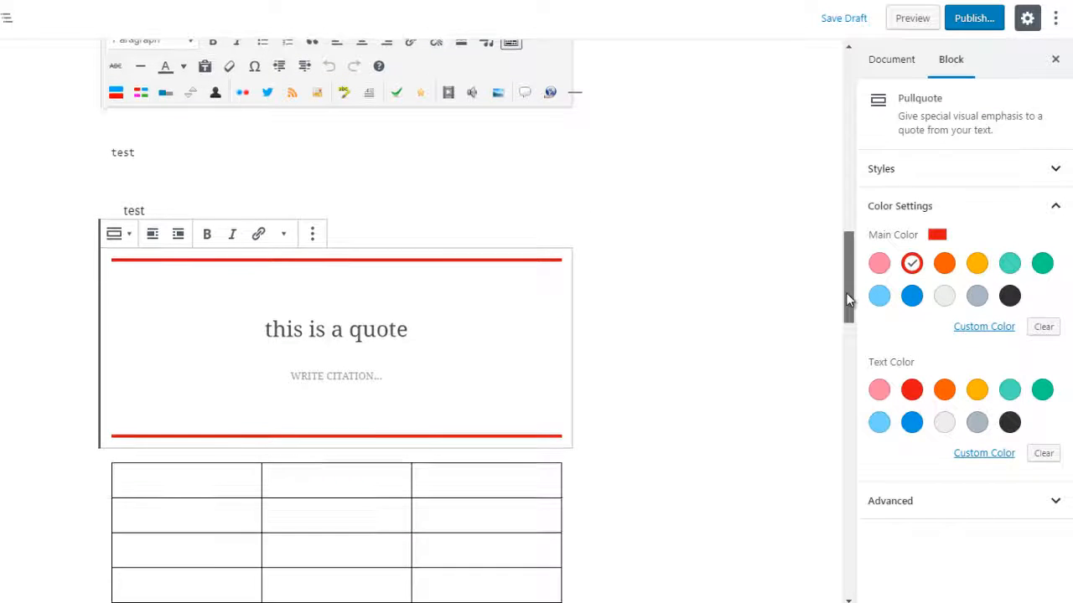
pyautogui.click(911, 298)
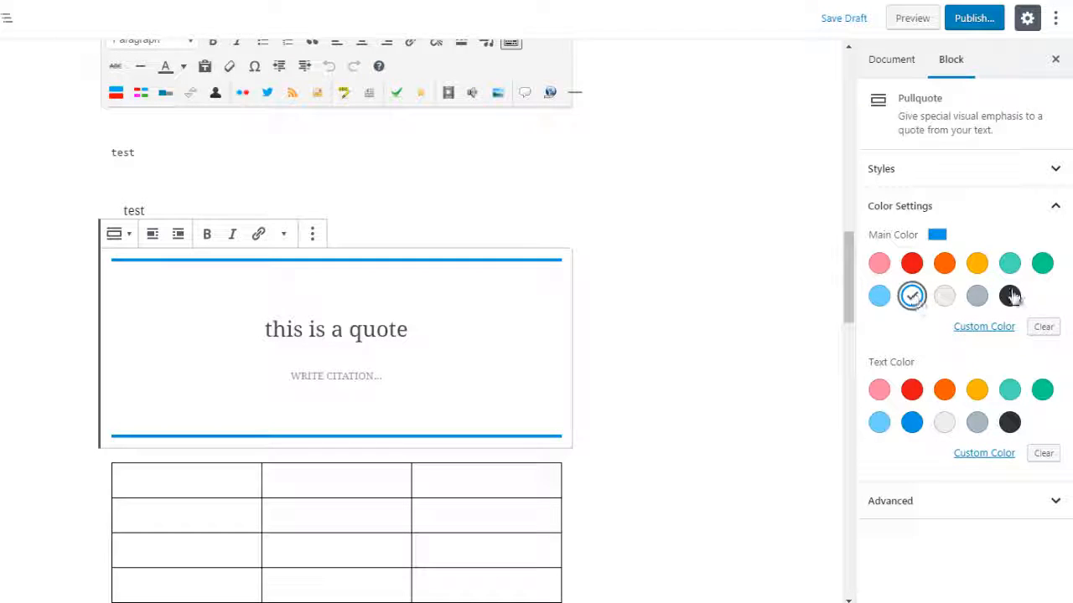
pyautogui.click(1010, 296)
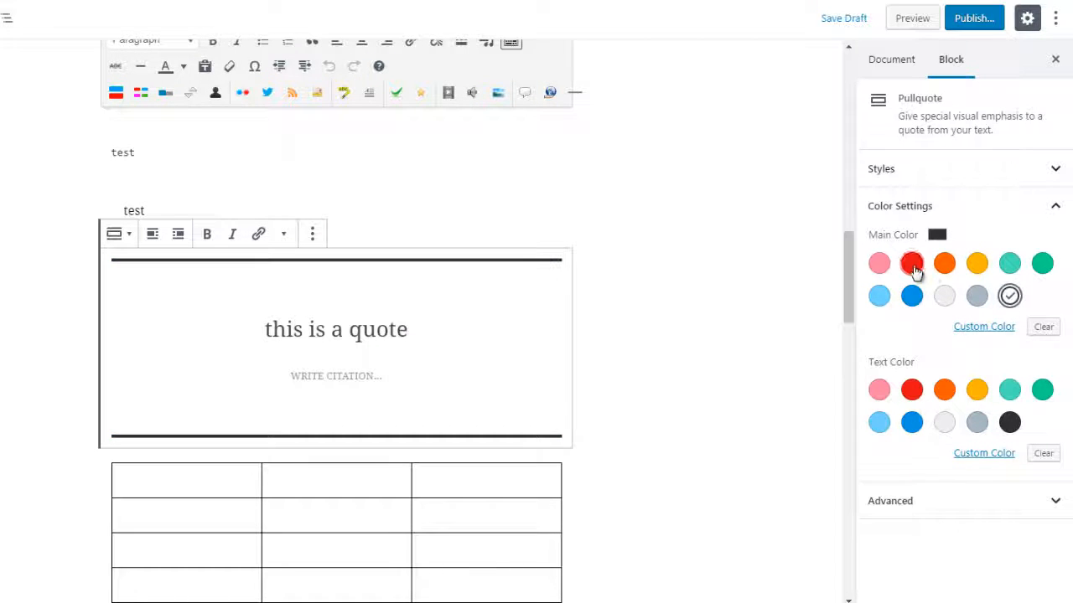
pyautogui.click(911, 263)
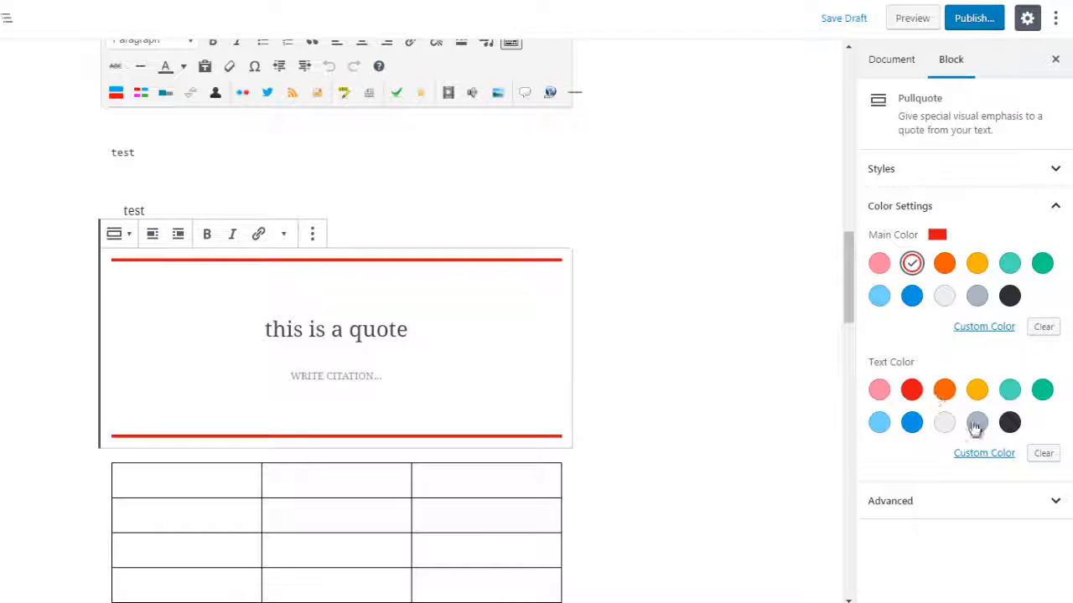
# Try black, gray, orange and green as the pullquote's text color
pyautogui.click(1009, 423)
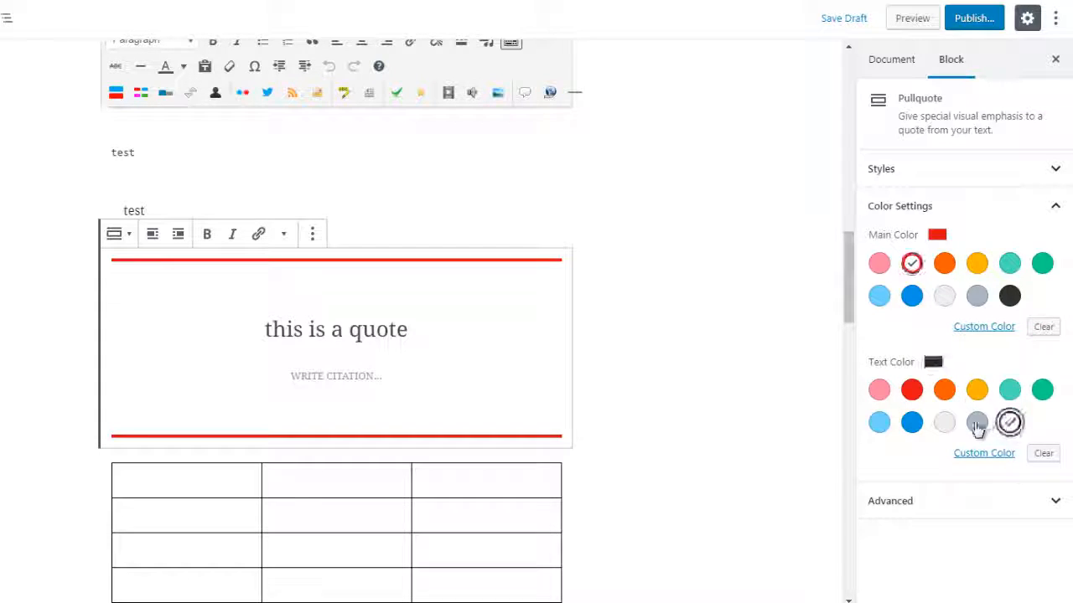
pyautogui.click(977, 424)
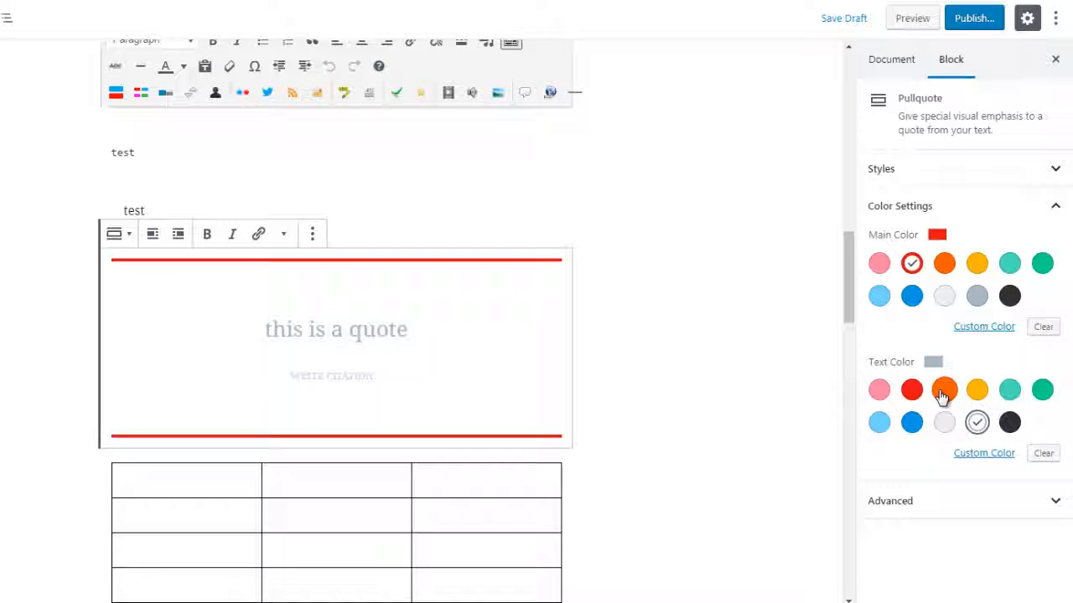
pyautogui.click(944, 390)
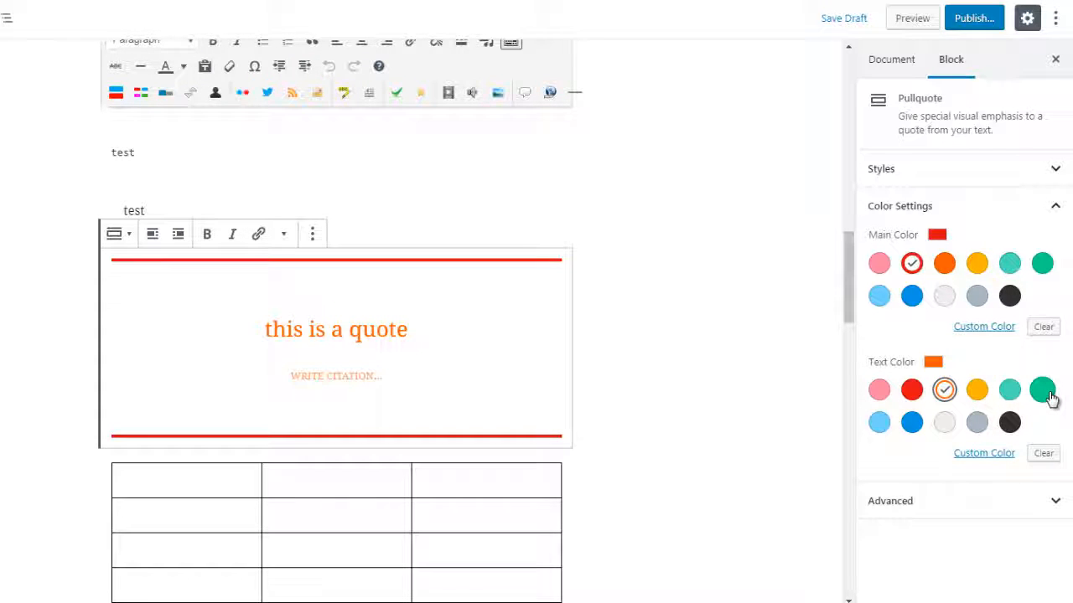
pyautogui.click(1046, 394)
# Set the pullquote's main color to green, and try red before settling on blue for its text color
pyautogui.click(1042, 264)
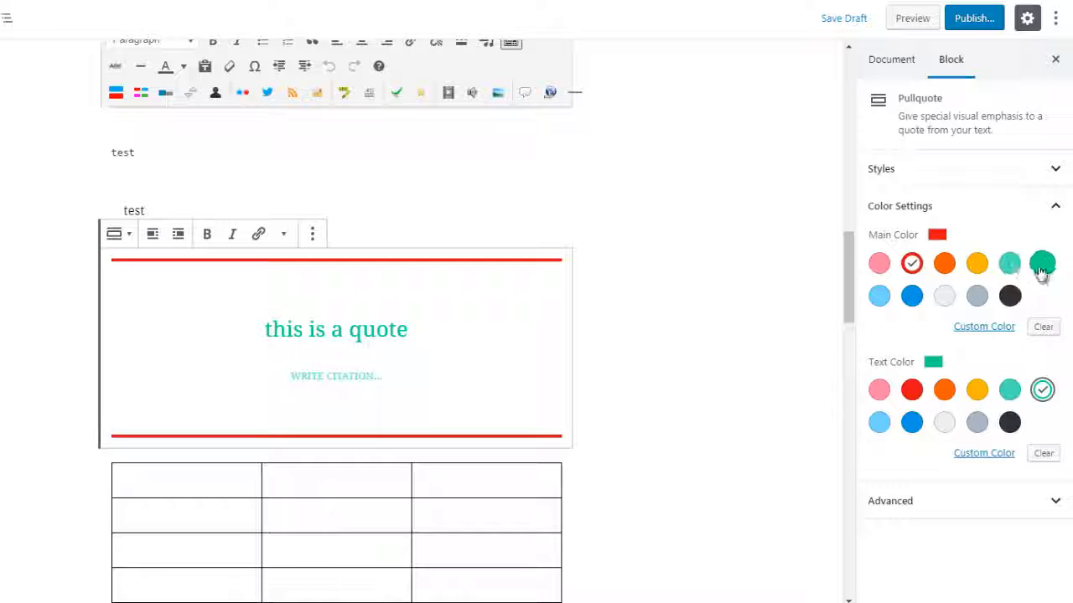
pyautogui.click(913, 392)
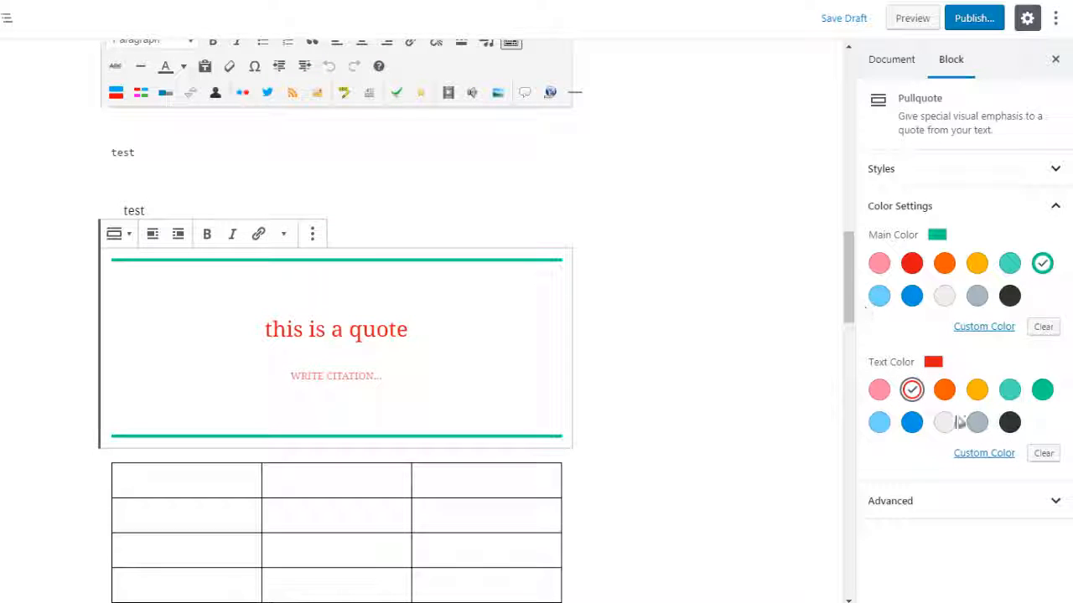
pyautogui.click(912, 421)
pyautogui.scroll(-2, 852, 268)
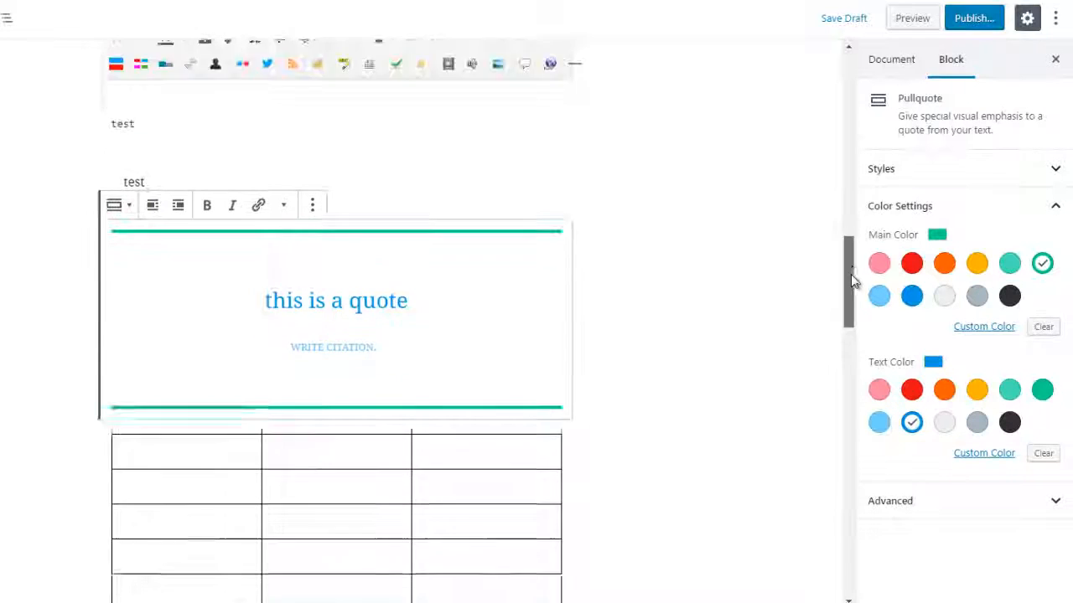